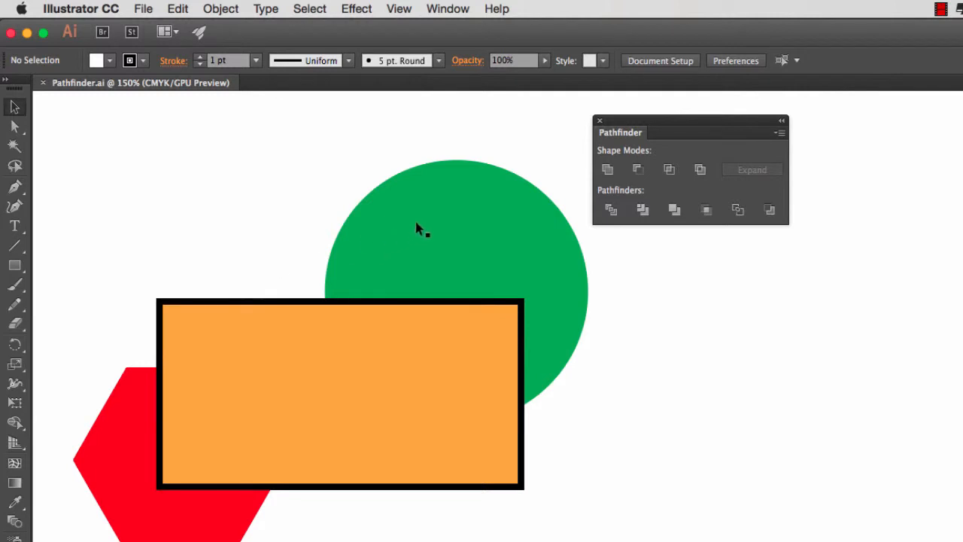
# Step: Move the red hexagon up beside the green circle so the two shapes overlap behind the orange rectangle, and deselect it
pyautogui.click(383, 242)
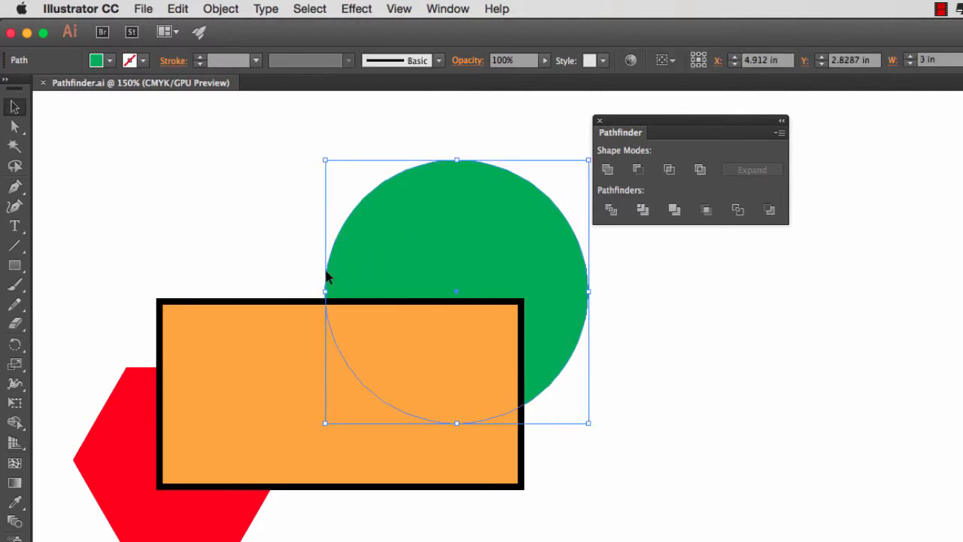
pyautogui.click(132, 463)
pyautogui.moveTo(140, 461); pyautogui.dragTo(258, 251)
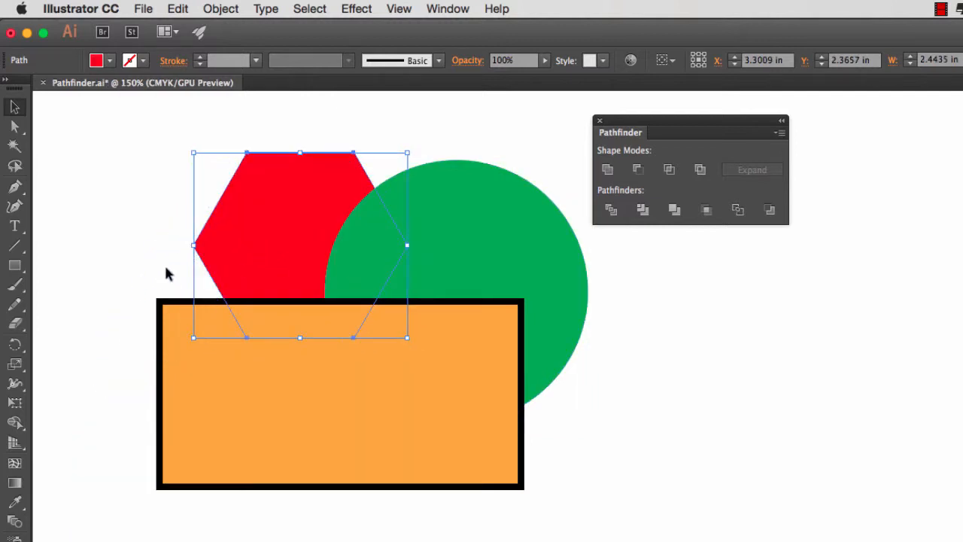
pyautogui.click(140, 252)
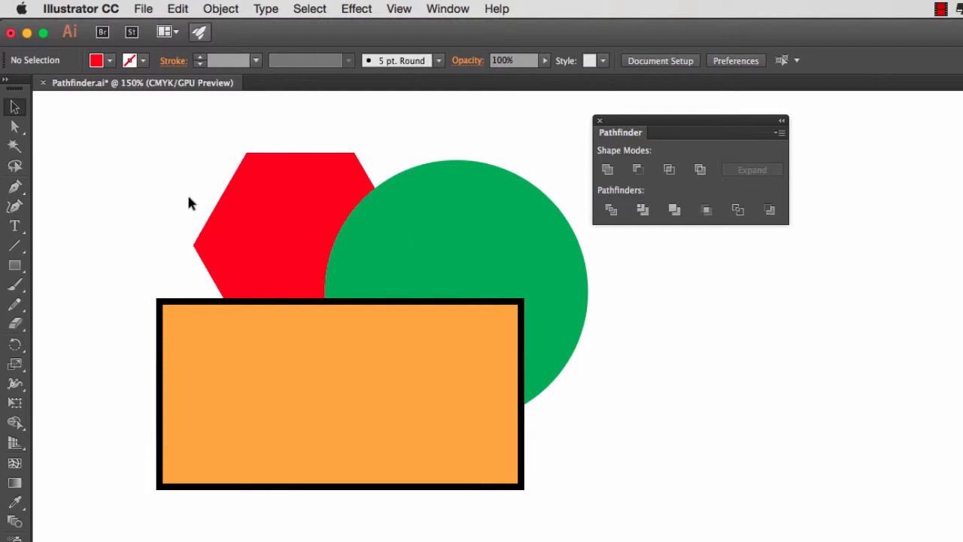
# Step: Try bringing the red hexagon forward one level in the stacking order, and undo the change
pyautogui.click(248, 236)
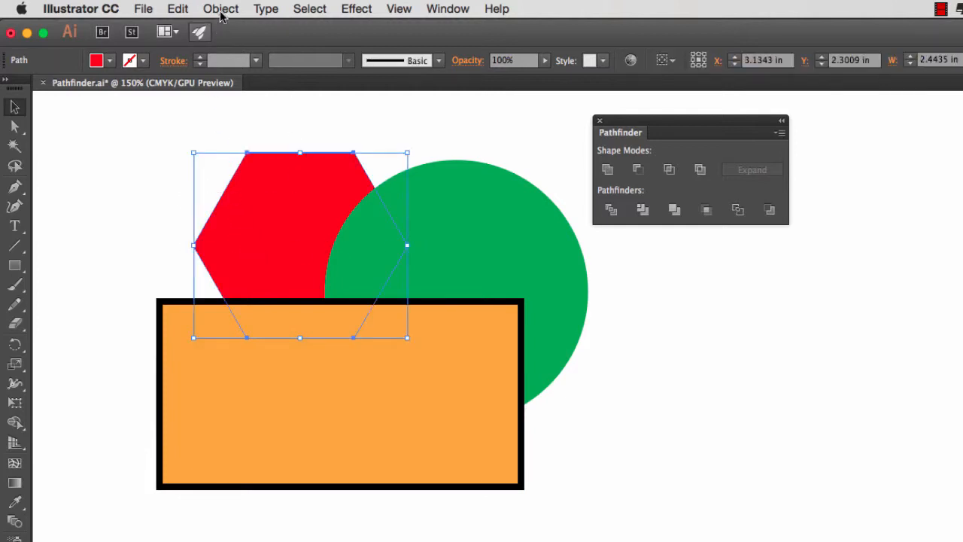
pyautogui.click(220, 10)
pyautogui.moveTo(233, 46)
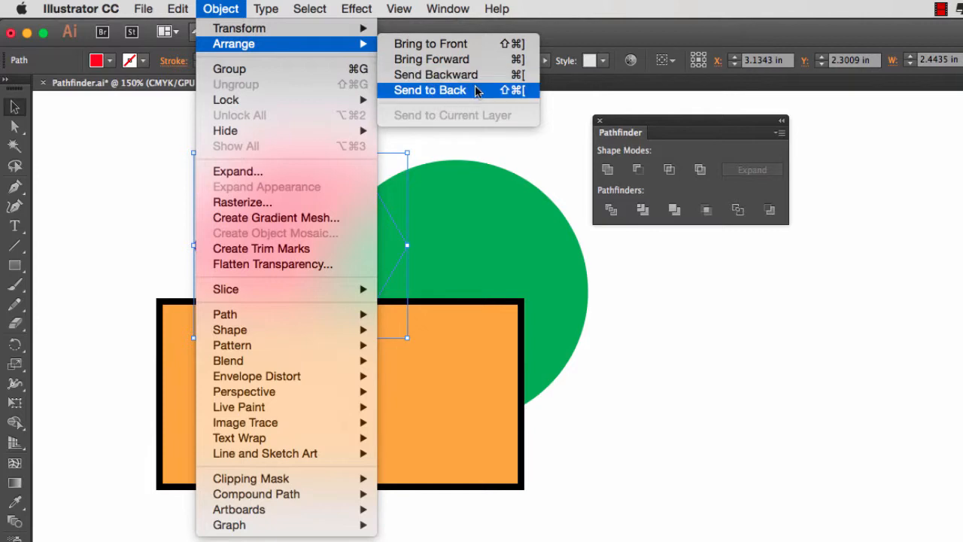
pyautogui.click(466, 59)
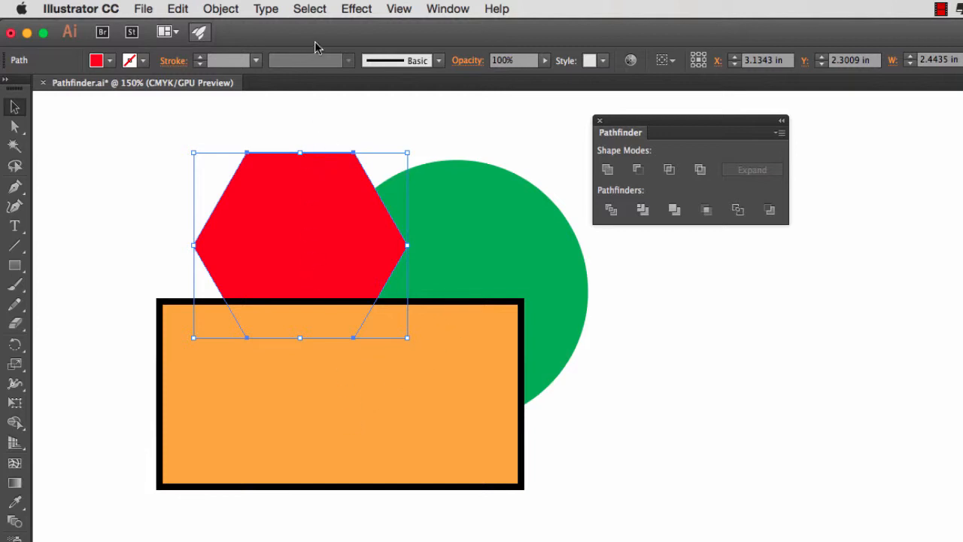
pyautogui.press('super+z')
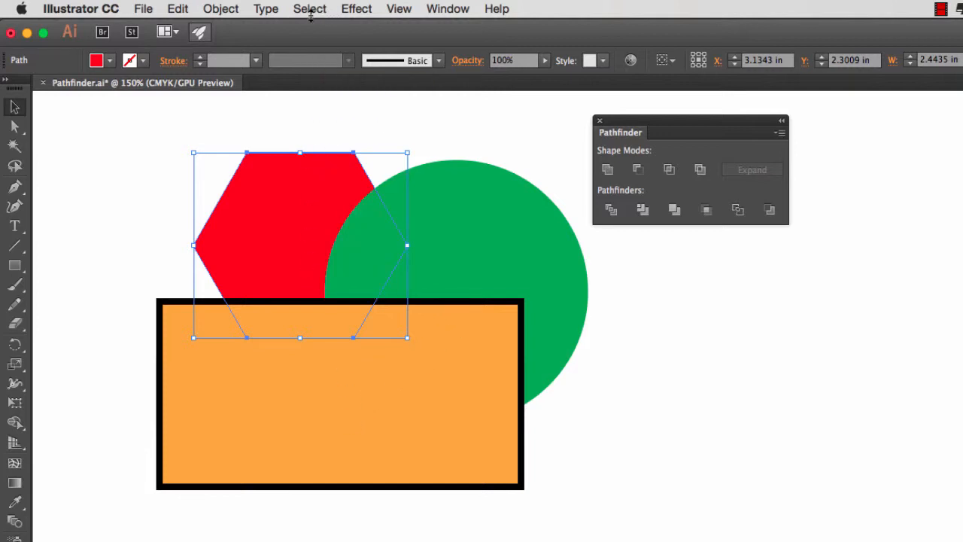
# Step: Bring the red hexagon to the front of the stacking order, send it to the back again and deselect it
pyautogui.click(221, 9)
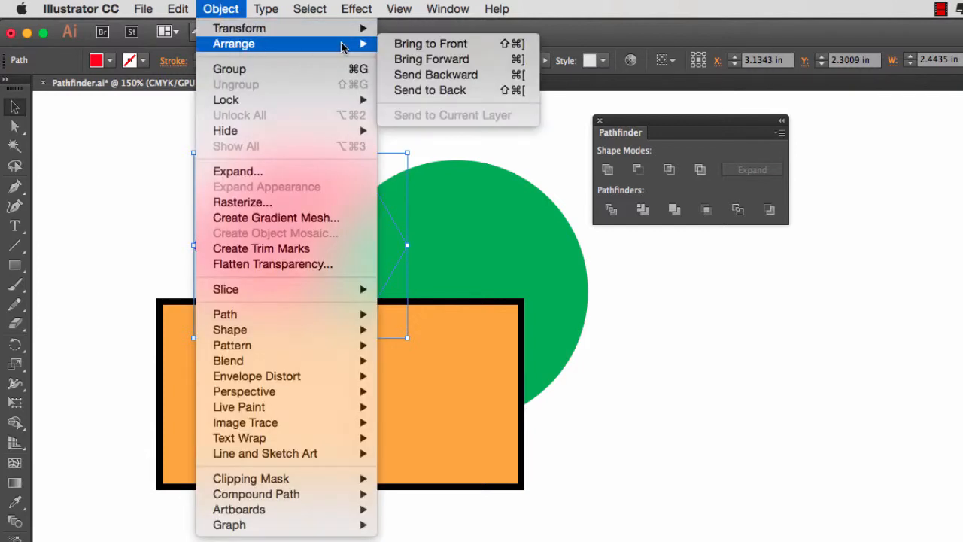
pyautogui.click(471, 45)
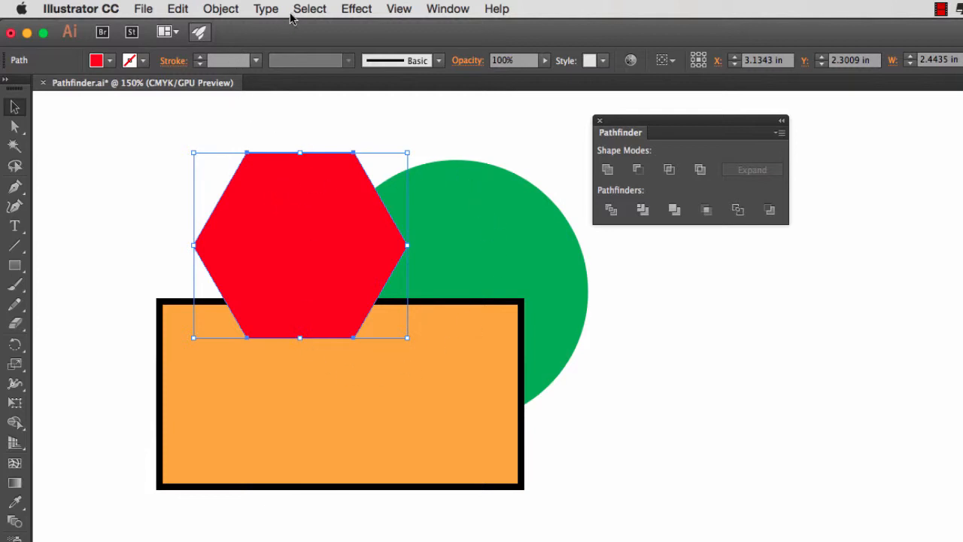
pyautogui.click(224, 13)
pyautogui.moveTo(231, 44)
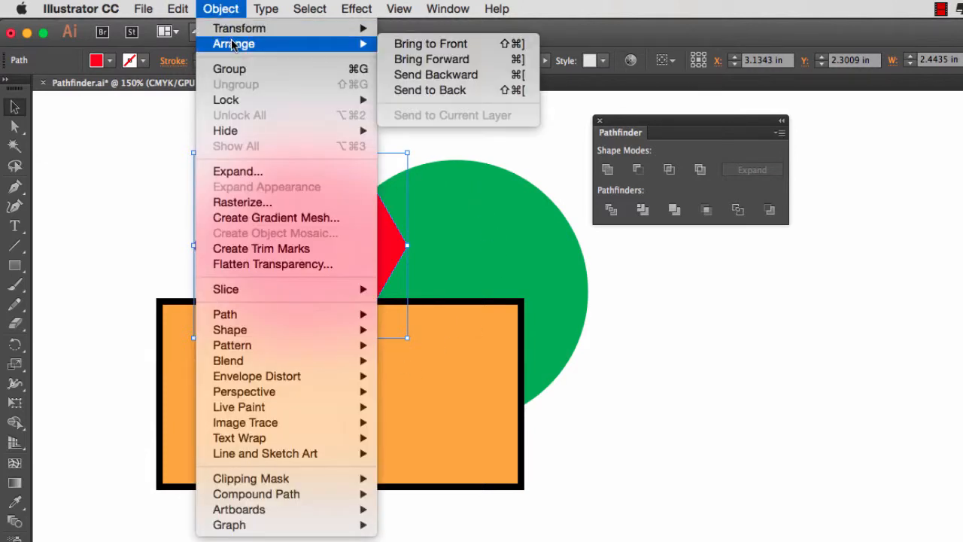
pyautogui.click(444, 91)
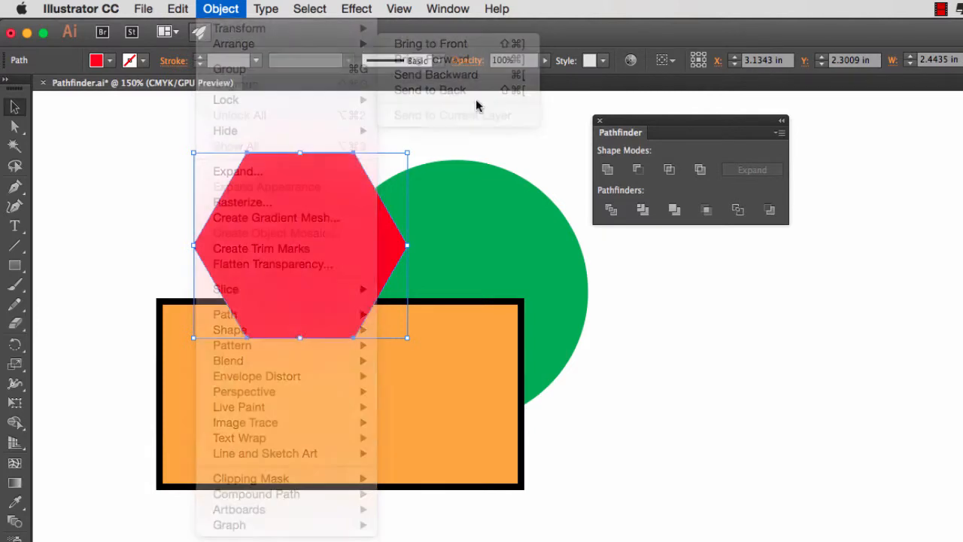
pyautogui.click(422, 123)
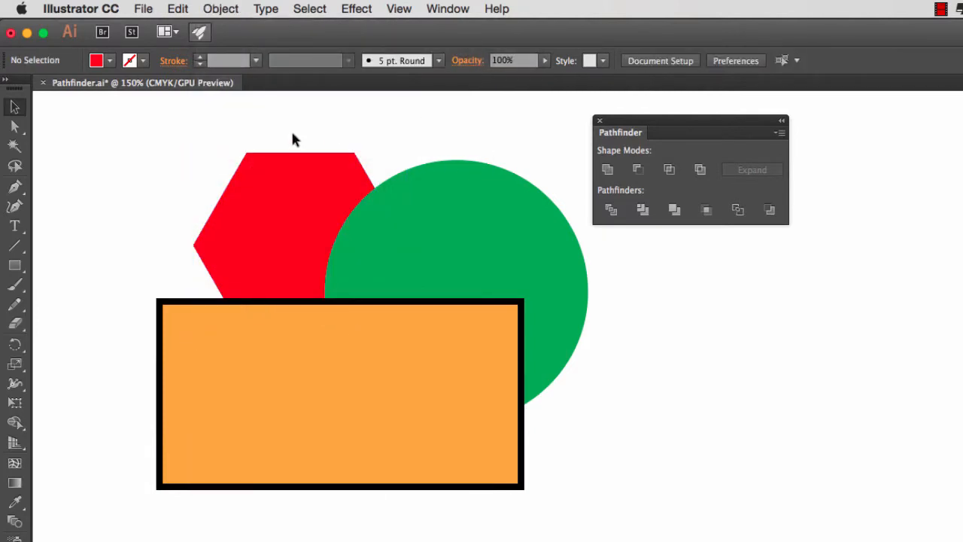
# Step: Select the red hexagon and the green circle and combine them with the Pathfinder Unite operation
pyautogui.moveTo(293, 122); pyautogui.dragTo(422, 234)
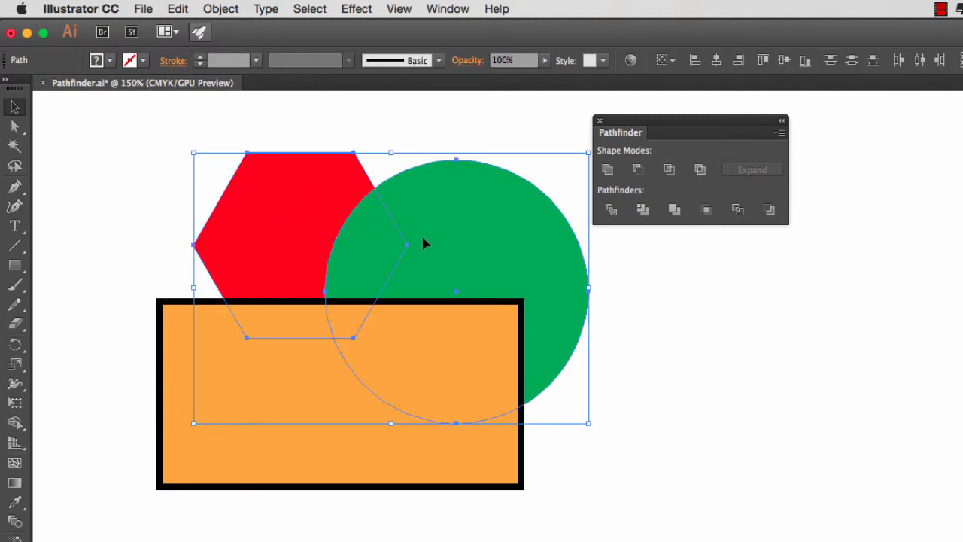
pyautogui.click(608, 171)
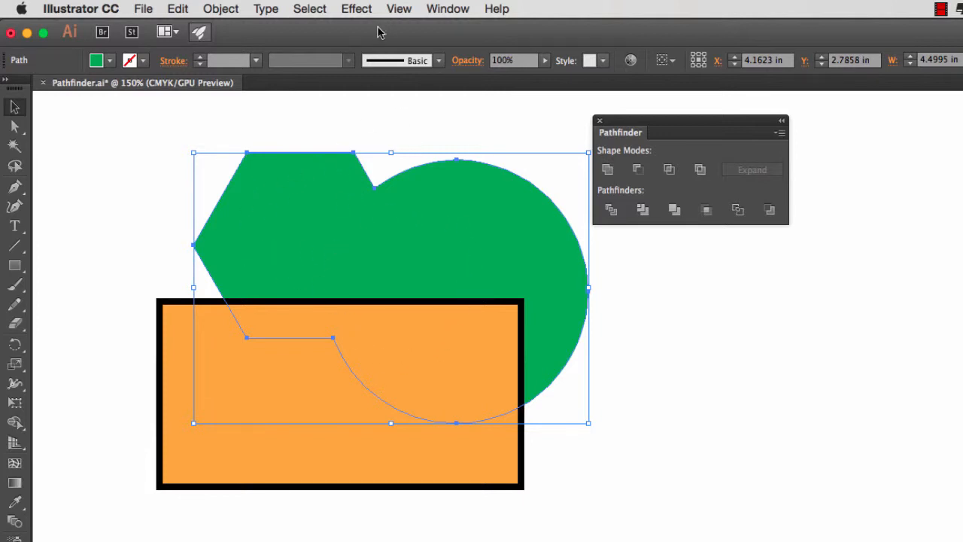
# Step: Inspect the united shape's contour in Outline mode, and undo the Unite after switching to Preview on CPU
pyautogui.click(399, 9)
pyautogui.click(410, 30)
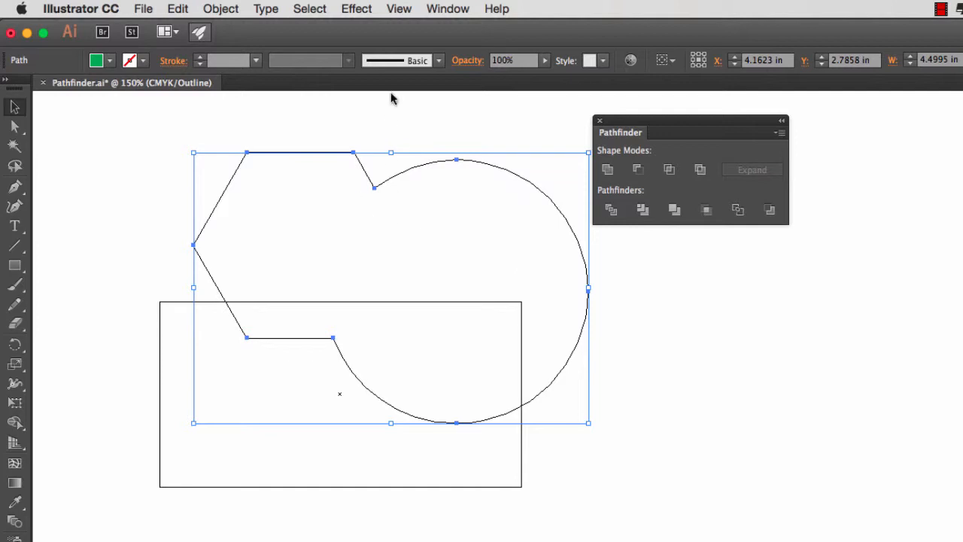
pyautogui.click(399, 9)
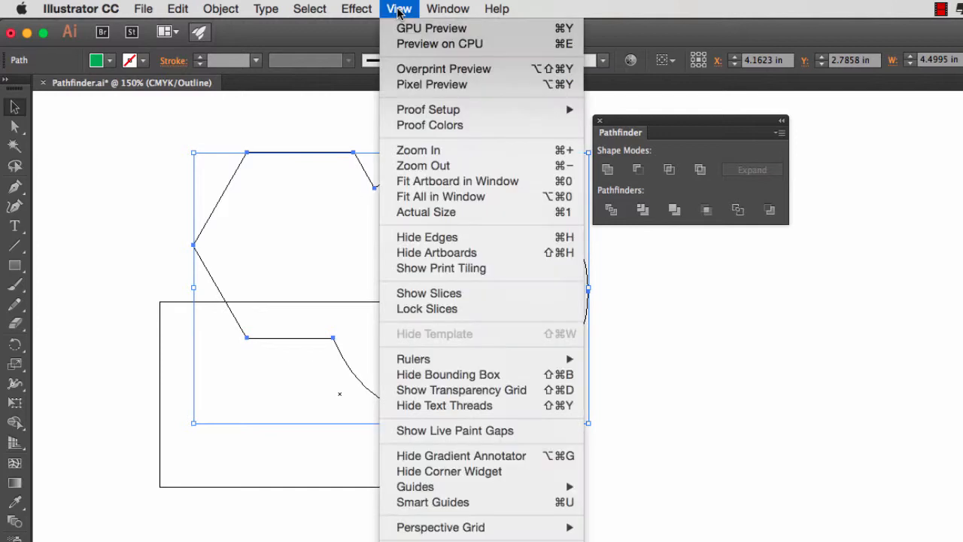
pyautogui.click(410, 45)
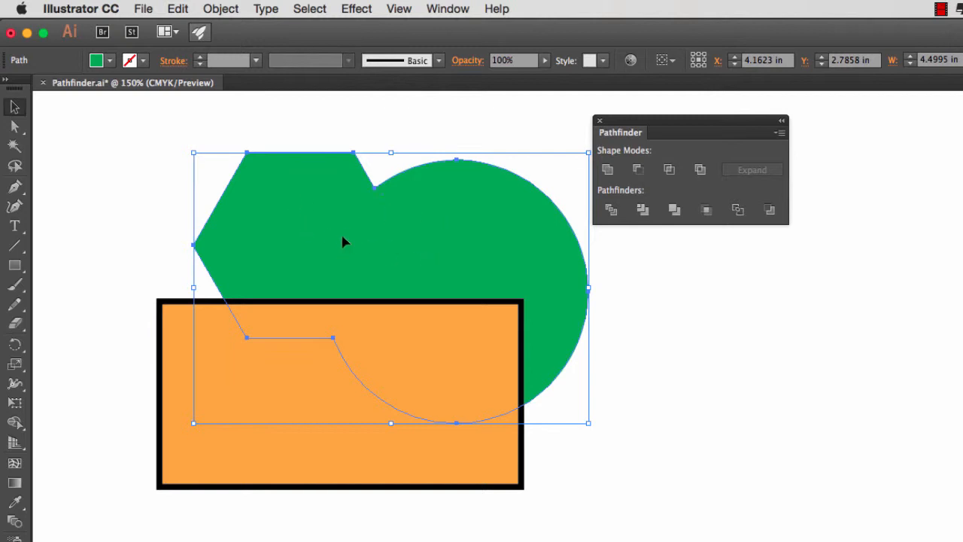
pyautogui.hotkey('ctrl', 'z')
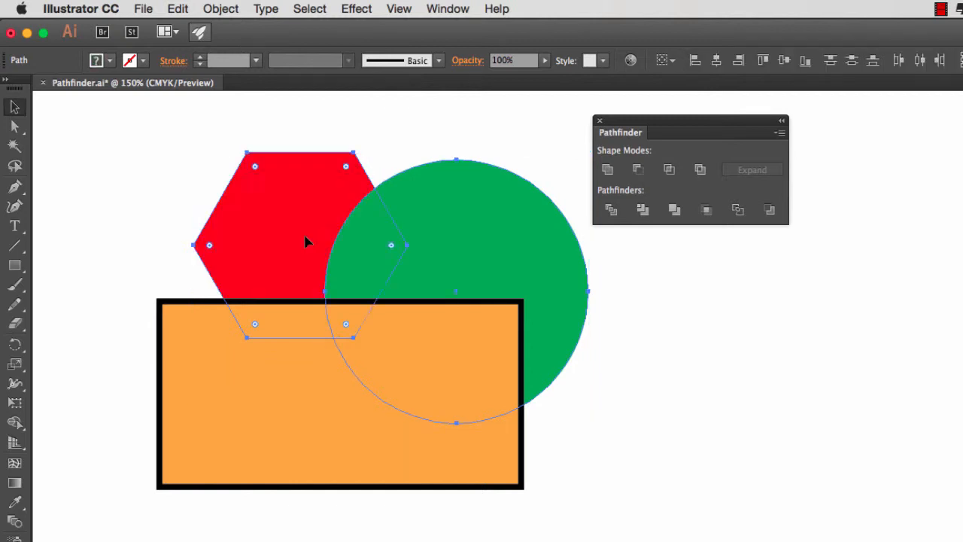
pyautogui.click(392, 119)
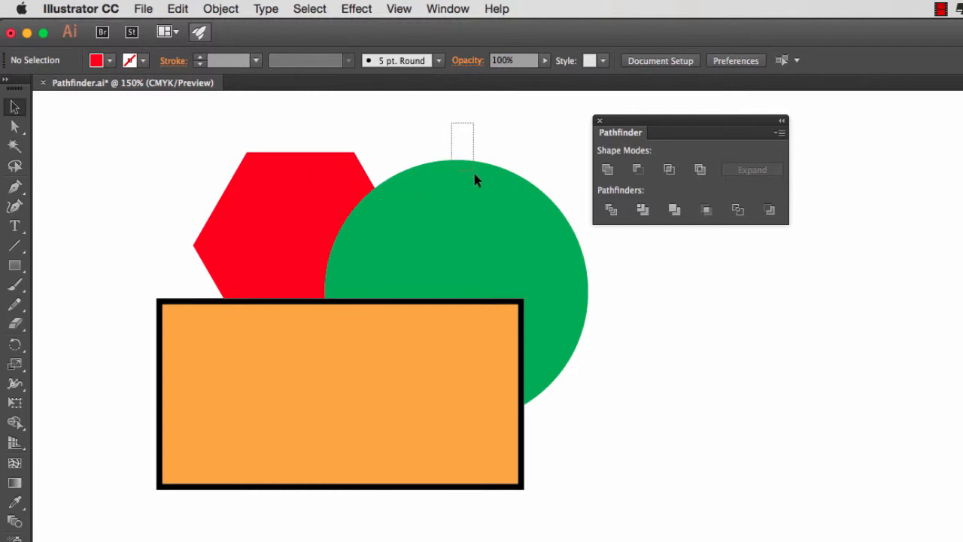
# Step: Try uniting the green circle with the orange rectangle, and undo the Unite
pyautogui.moveTo(474, 179); pyautogui.dragTo(489, 324)
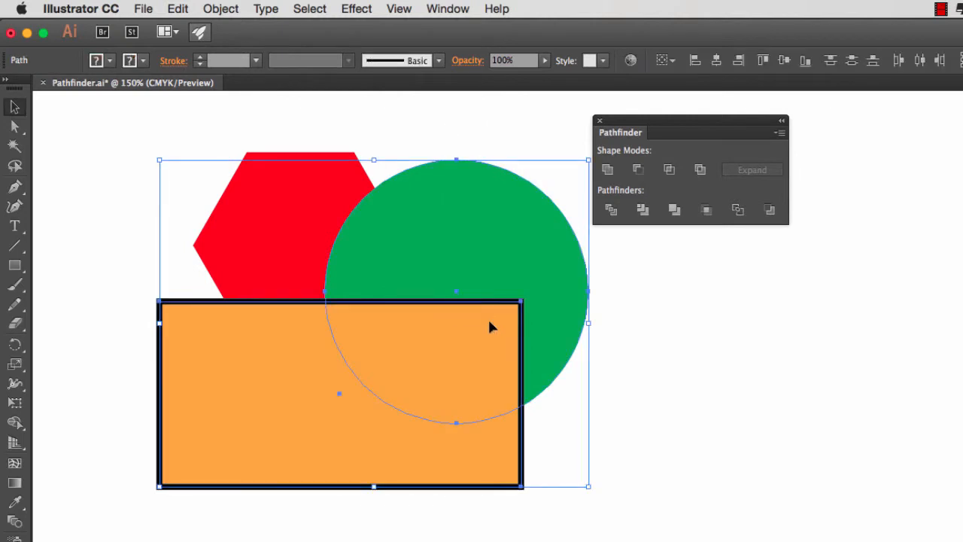
pyautogui.click(606, 172)
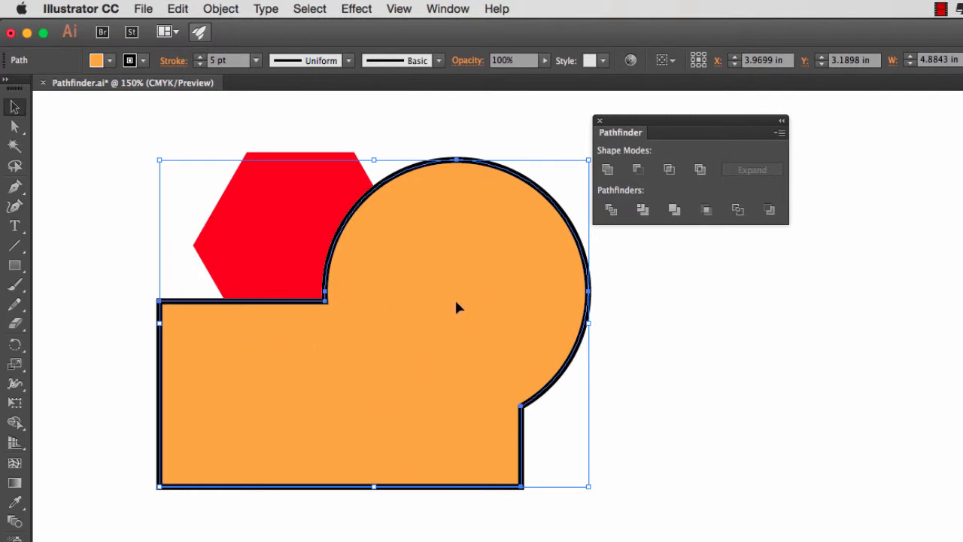
pyautogui.press('super+z')
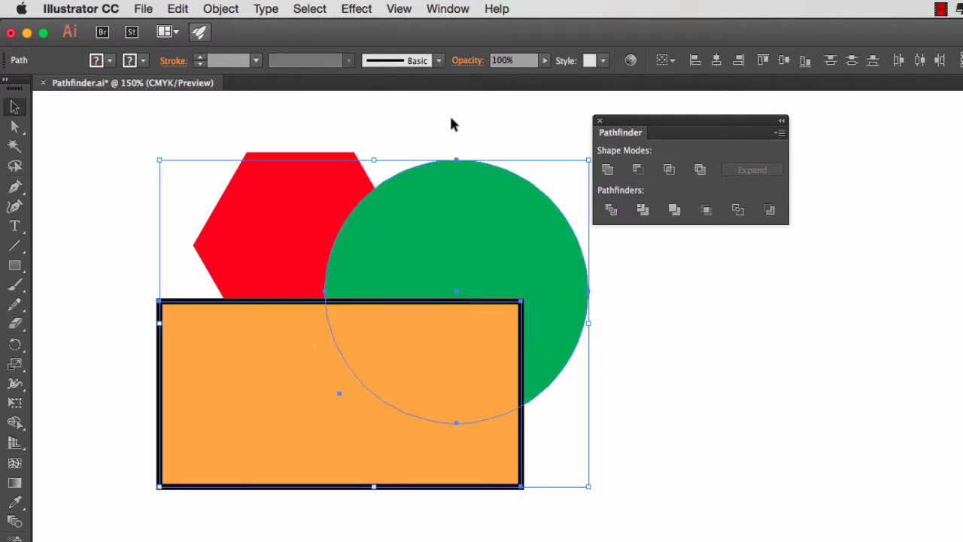
# Step: Move the red hexagon away from the green circle, leaving a gap between them, and deselect it
pyautogui.click(442, 124)
pyautogui.moveTo(312, 215); pyautogui.dragTo(188, 215)
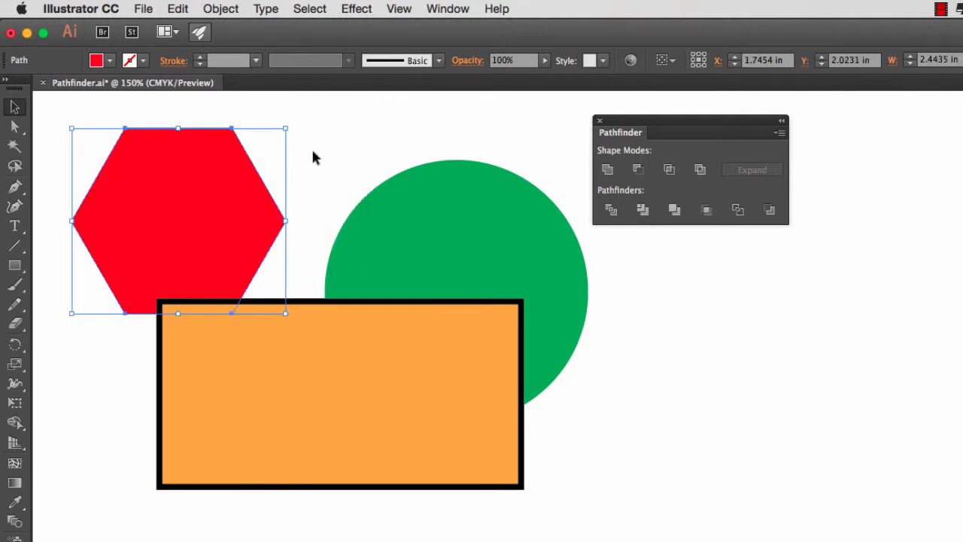
pyautogui.click(349, 186)
# Step: Select the green circle and orange rectangle, and try Minus Front and Intersect on them, undoing each operation
pyautogui.moveTo(325, 159); pyautogui.dragTo(402, 367)
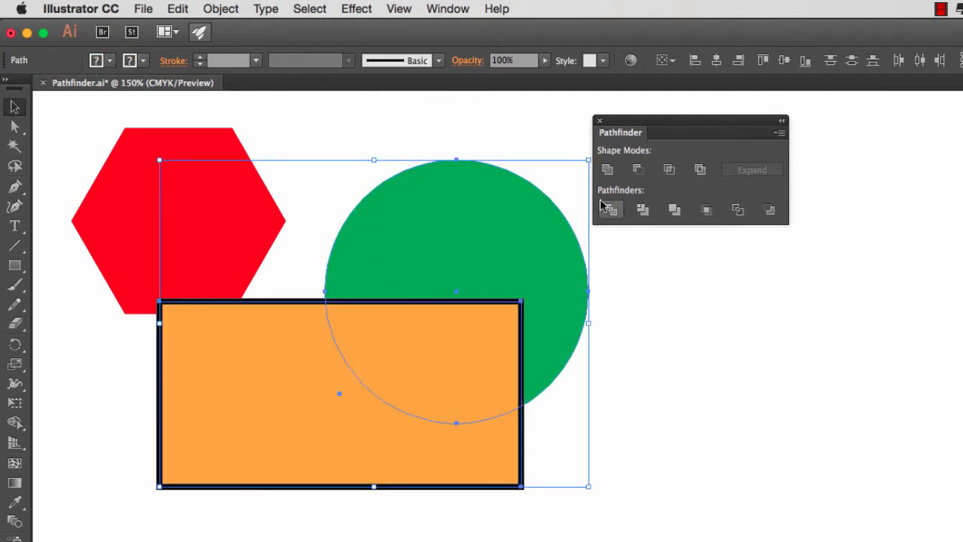
pyautogui.click(637, 172)
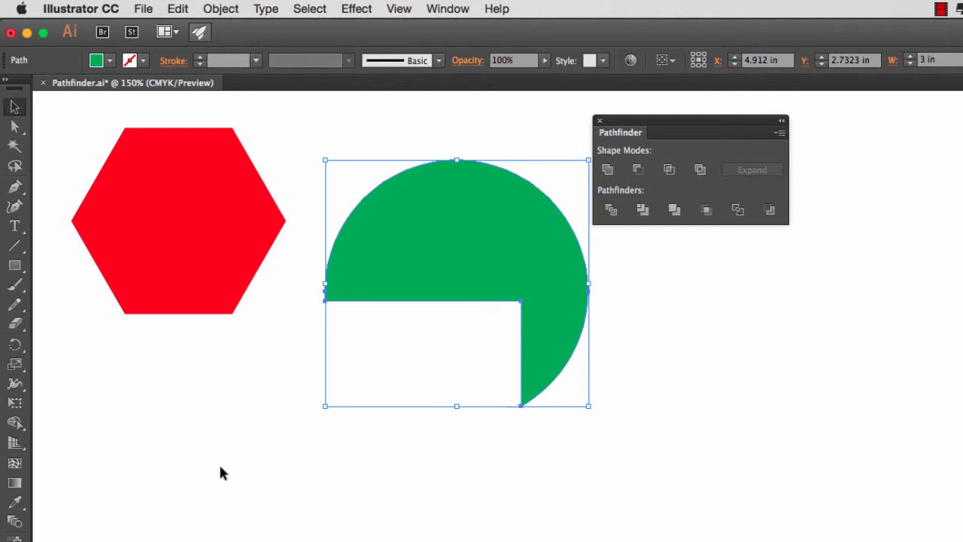
pyautogui.press('super+z')
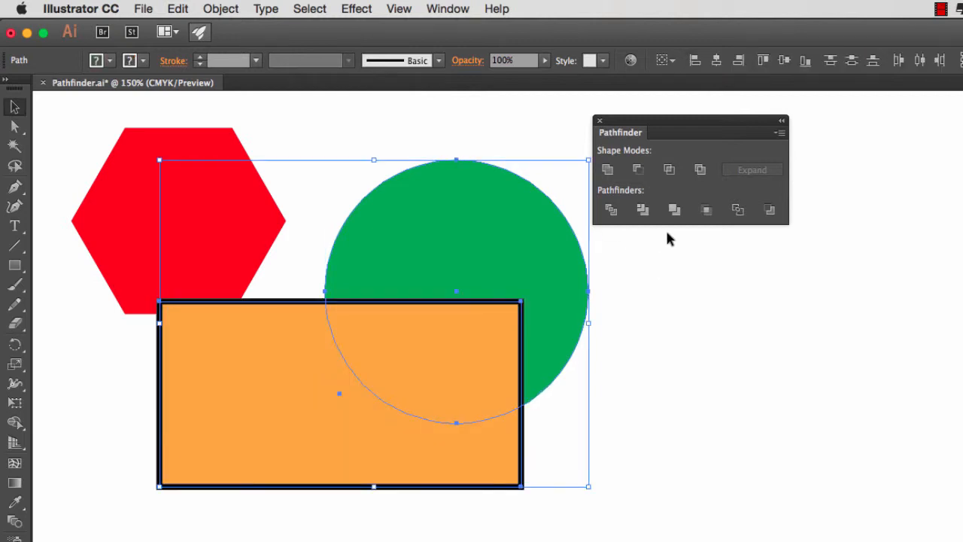
pyautogui.click(669, 171)
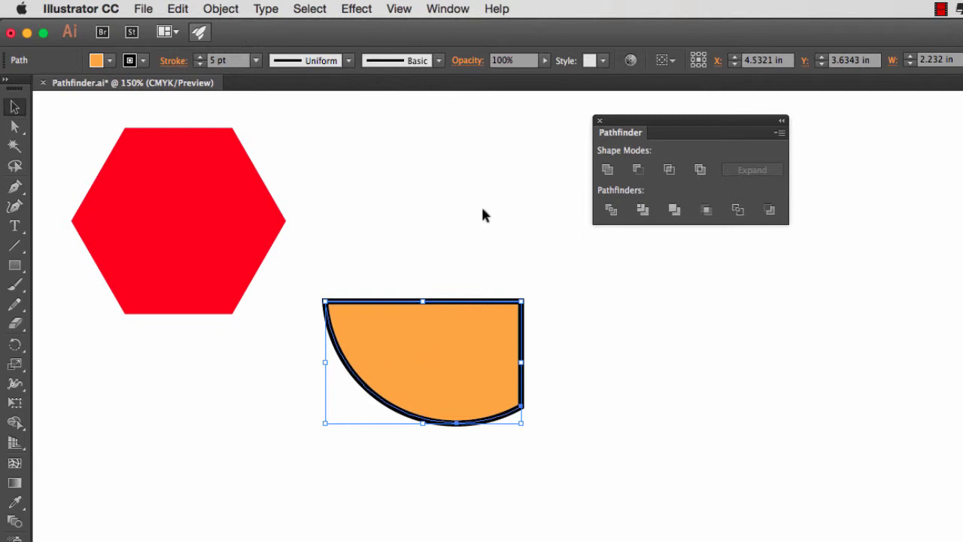
pyautogui.press('super+z')
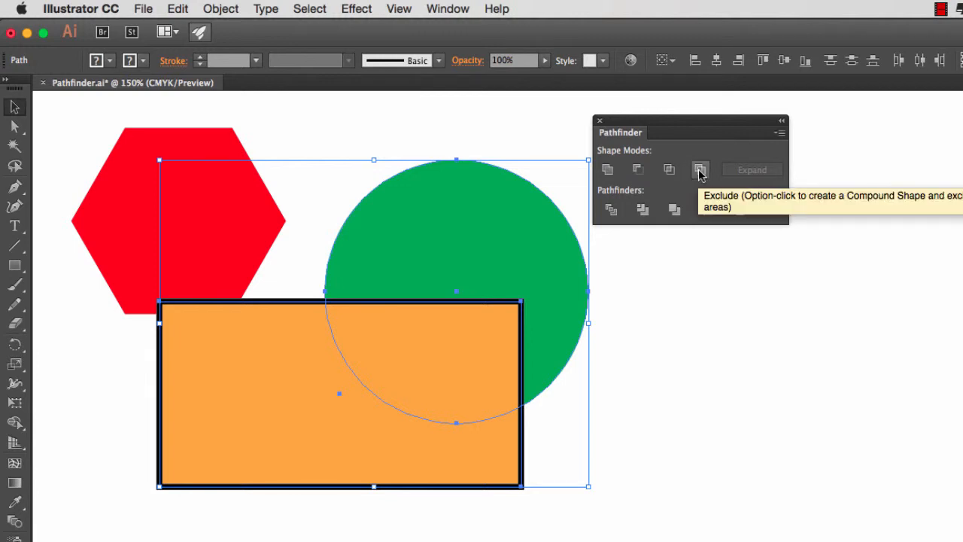
# Step: Apply Exclude to the circle and rectangle, and pull the circle piece away from the rectangle piece with the Direct Selection tool
pyautogui.click(700, 171)
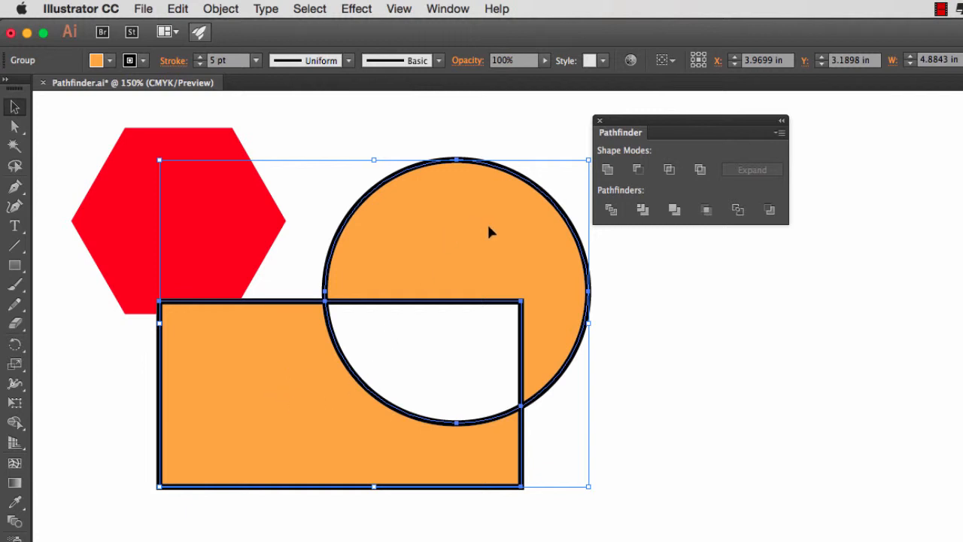
pyautogui.click(429, 113)
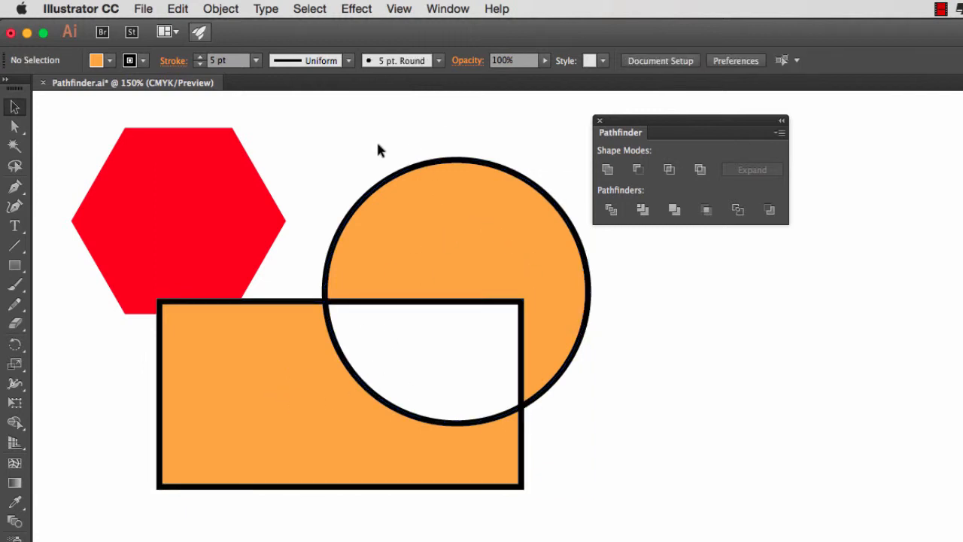
pyautogui.press('a')
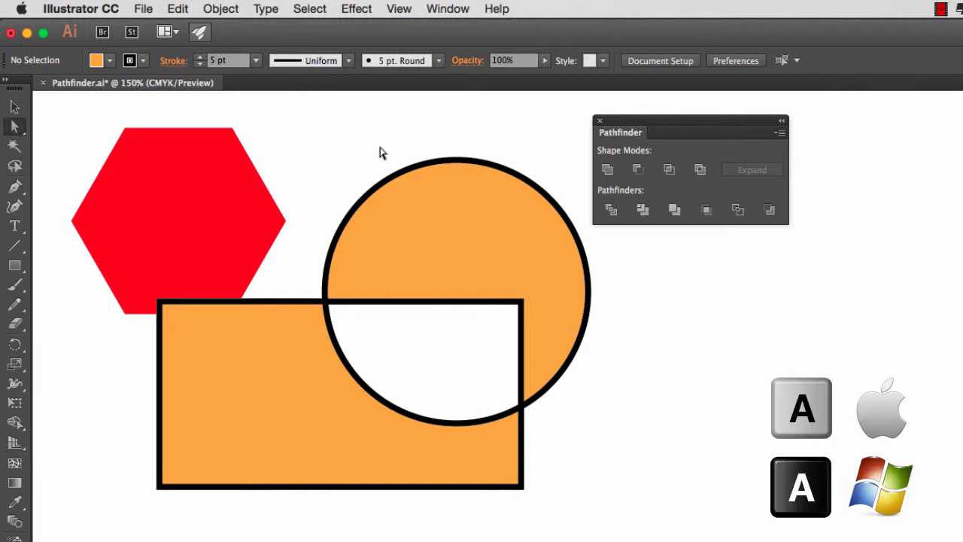
pyautogui.click(464, 233)
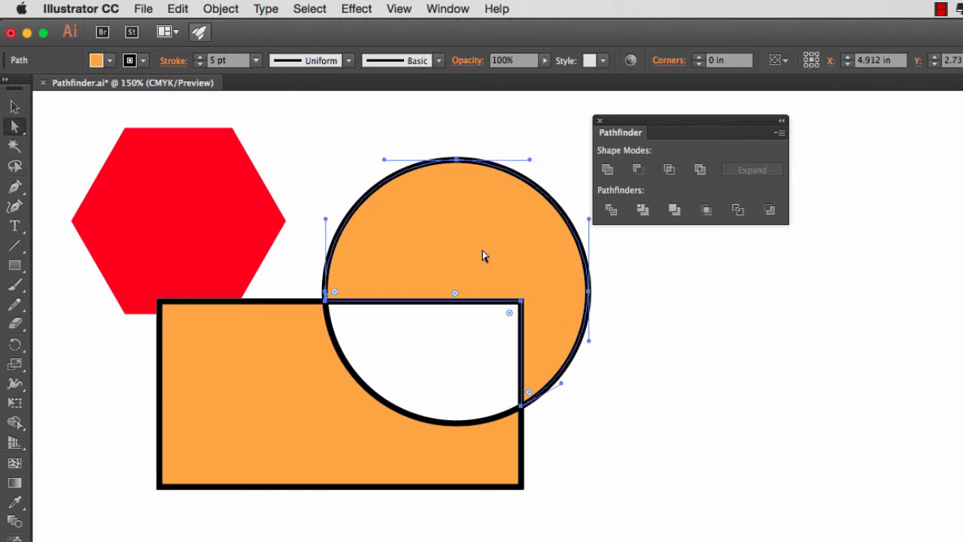
pyautogui.moveTo(479, 260); pyautogui.dragTo(505, 223)
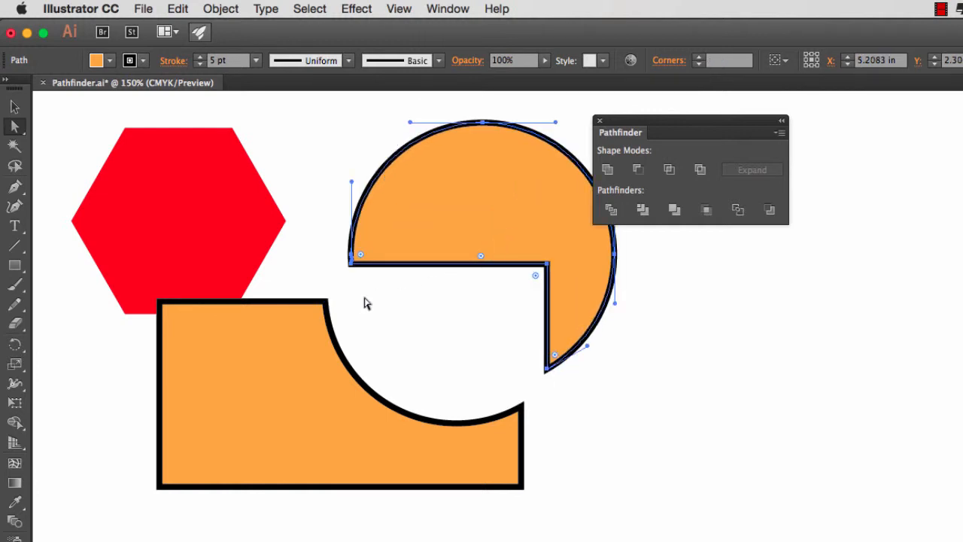
# Step: Undo the circle piece's move and the Exclude operation, and deselect all shapes
pyautogui.press('super+z')
pyautogui.press('super+z')
pyautogui.press('super+z')
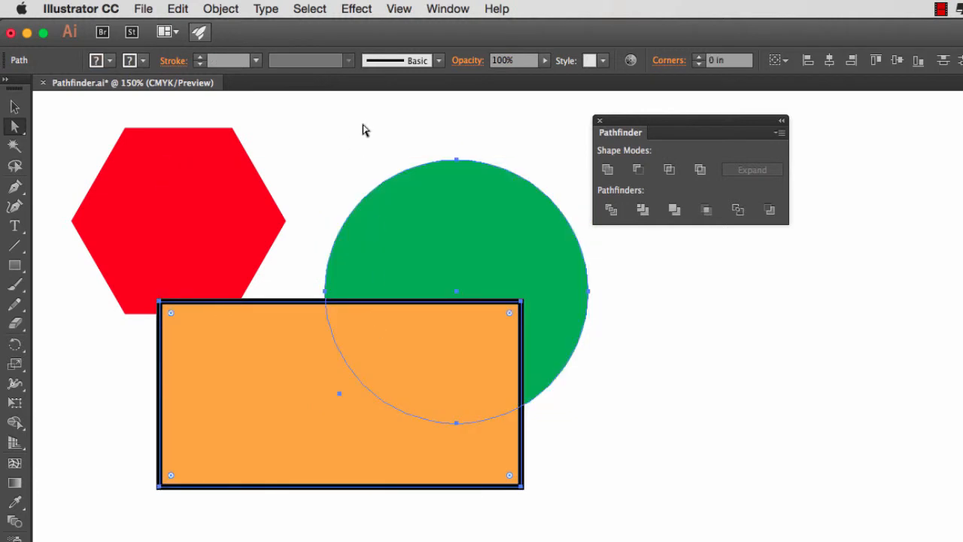
pyautogui.click(358, 134)
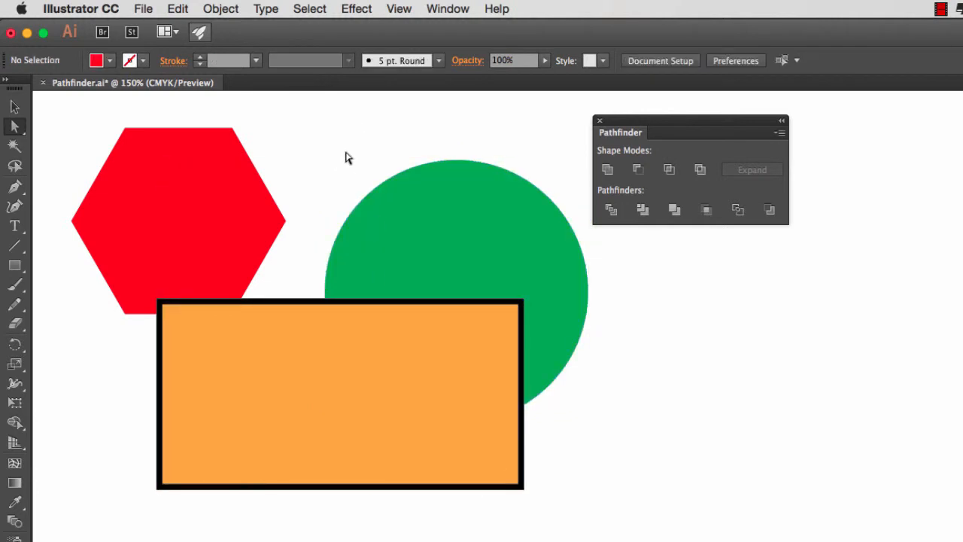
# Step: Select the green circle and orange rectangle together and apply the Divide pathfinder to them
pyautogui.click(15, 107)
pyautogui.press('a')
pyautogui.moveTo(314, 148); pyautogui.dragTo(417, 356)
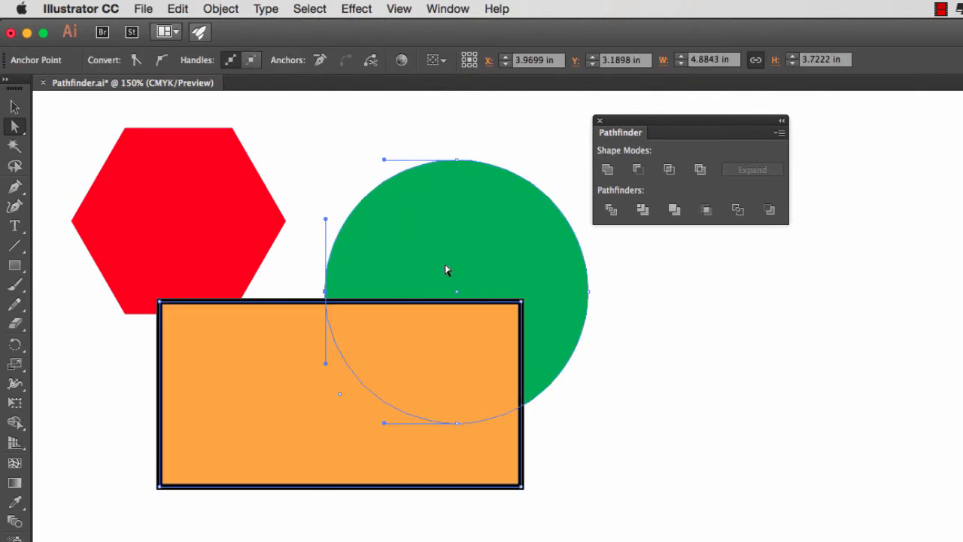
pyautogui.click(611, 211)
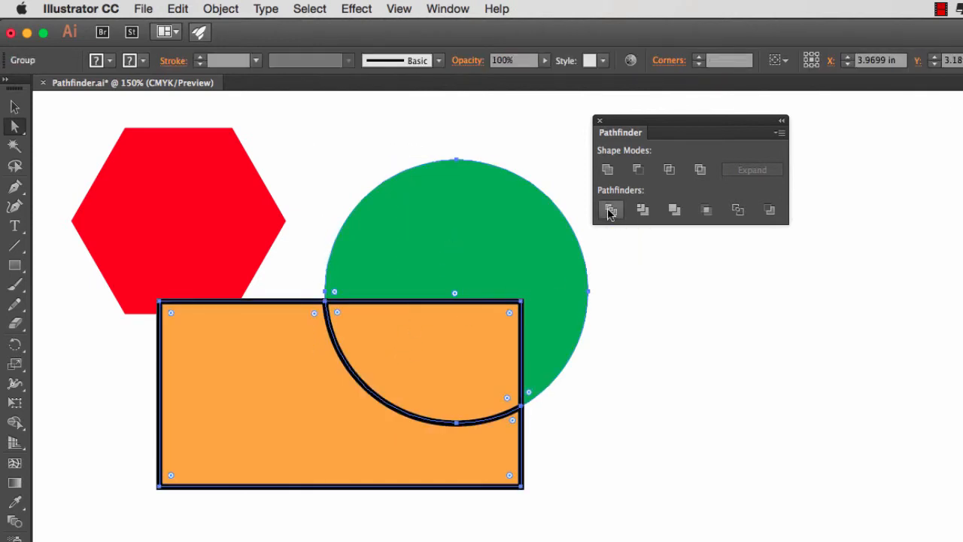
# Step: Pull the green circle piece and the orange overlap piece away from the rest of the divided rectangle with the Direct Selection tool
pyautogui.click(516, 129)
pyautogui.click(486, 340)
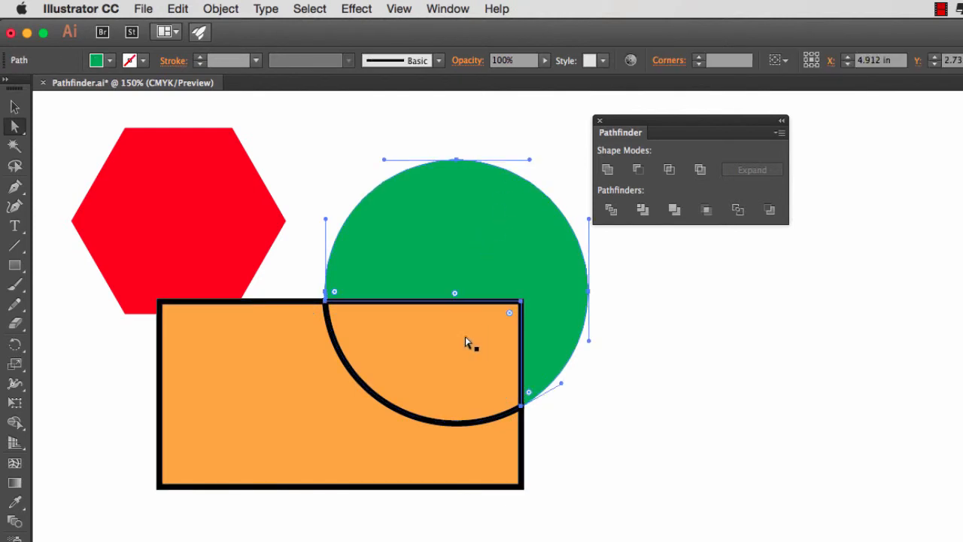
pyautogui.click(363, 148)
pyautogui.click(477, 285)
pyautogui.moveTo(481, 273); pyautogui.dragTo(512, 249)
pyautogui.click(444, 358)
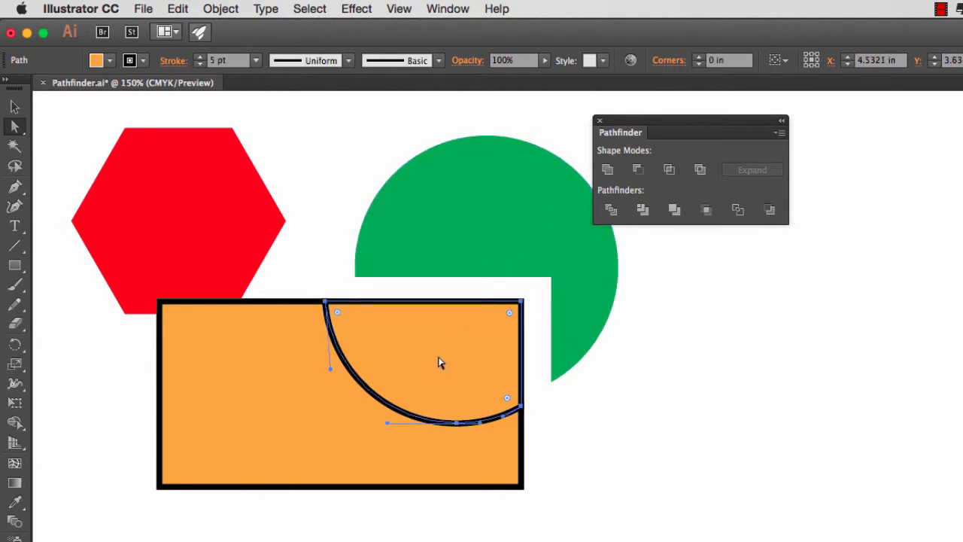
pyautogui.moveTo(440, 362); pyautogui.dragTo(454, 352)
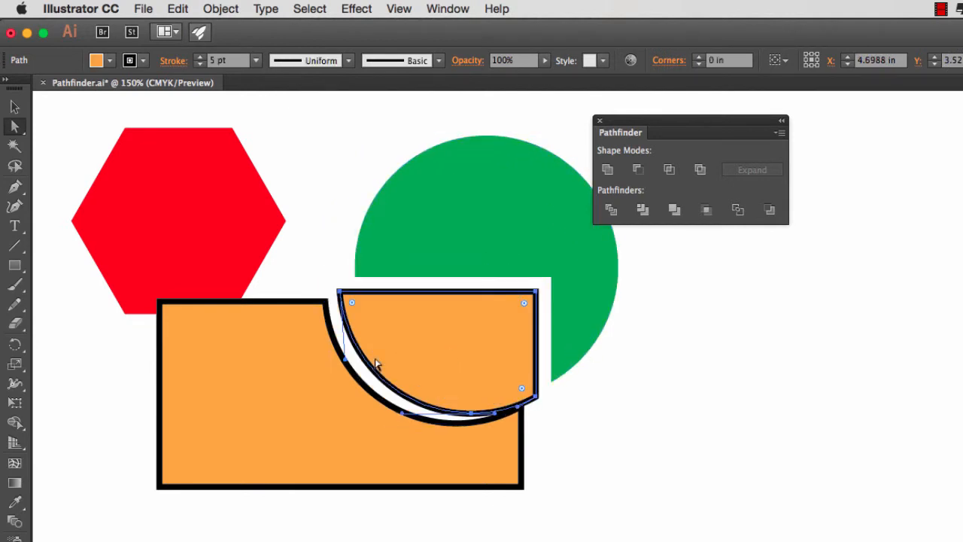
# Step: Undo the moves of the two divided pieces and the Divide operation
pyautogui.press('super+z')
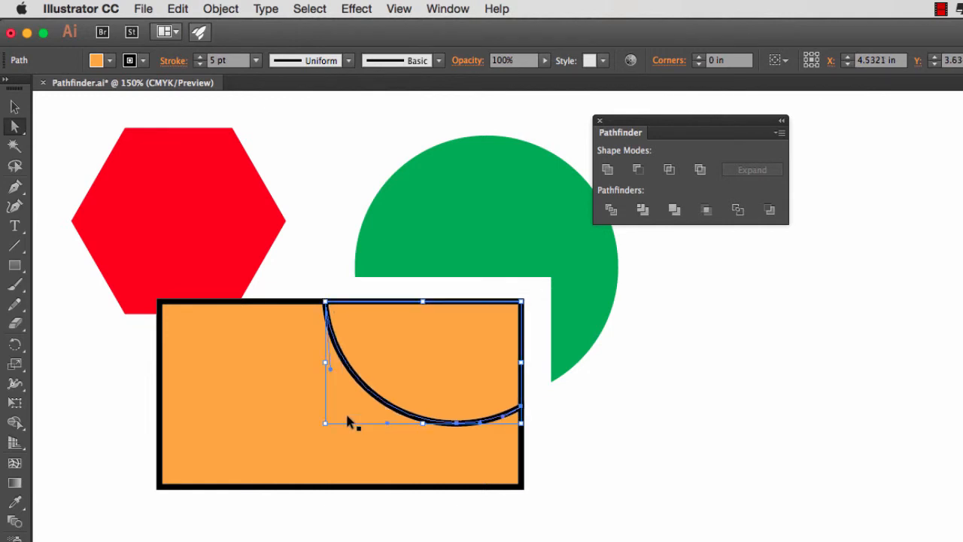
pyautogui.press('super+z')
pyautogui.press('super+z')
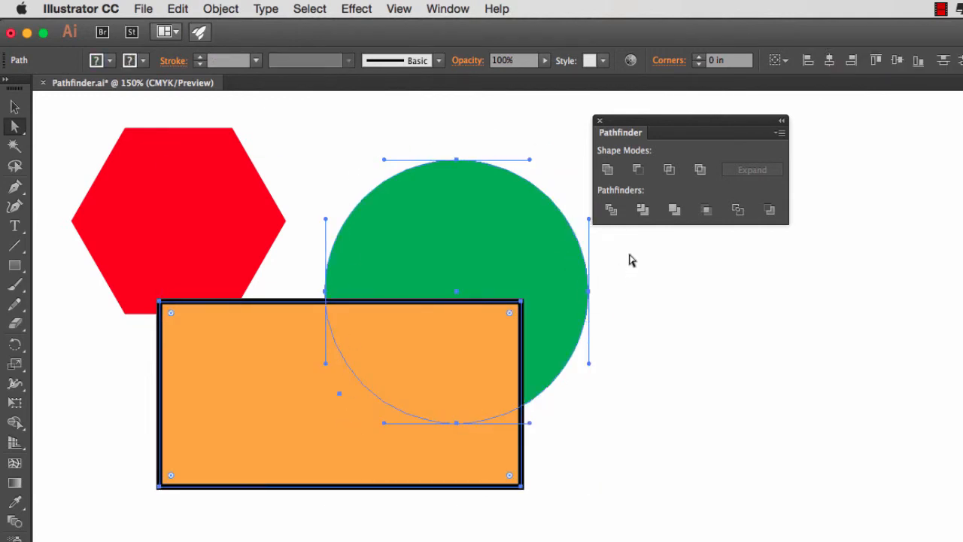
# Step: Apply Trim to the circle and rectangle, pull the green piece away from the orange one, and select the orange piece
pyautogui.click(643, 209)
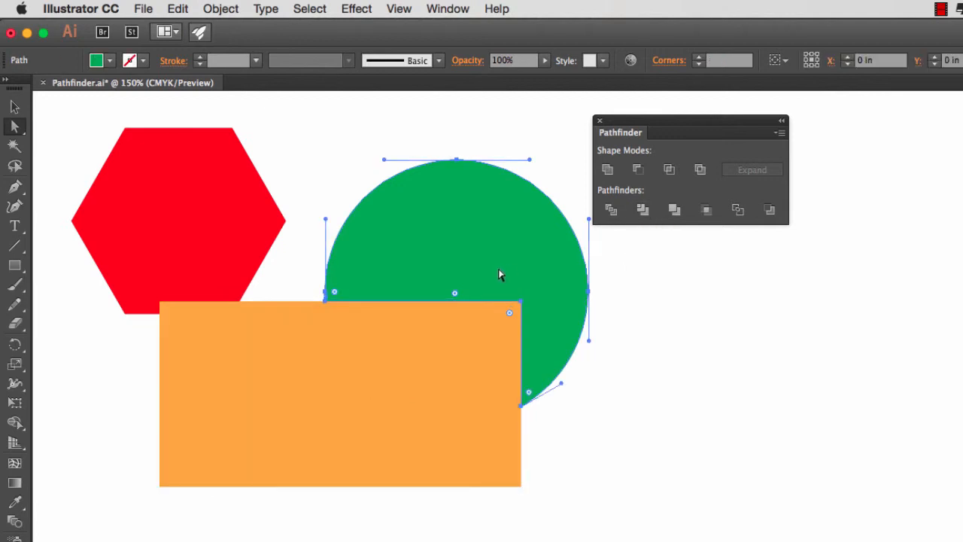
pyautogui.moveTo(490, 258); pyautogui.dragTo(509, 241)
pyautogui.click(421, 386)
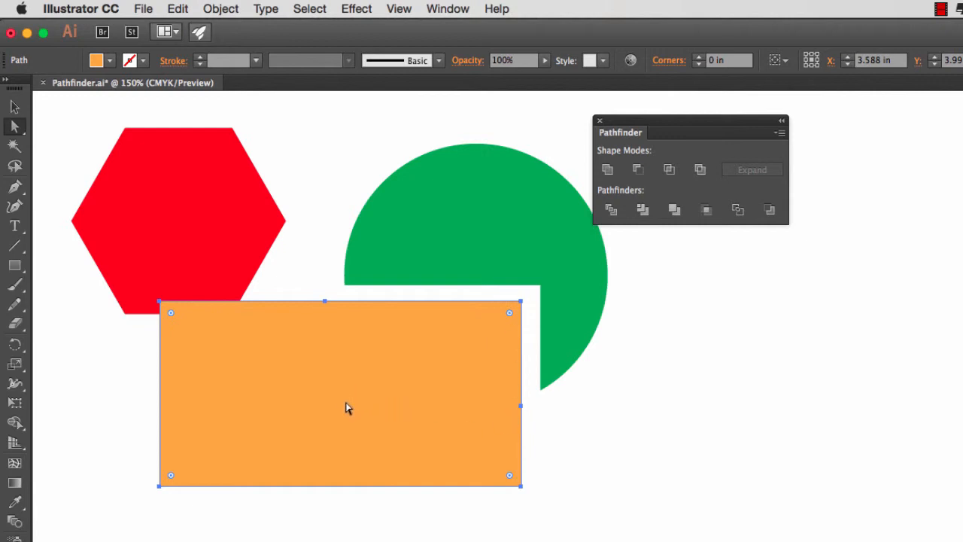
# Step: Undo the green piece's move and the Trim operation, and switch to the Selection tool
pyautogui.press('super+z')
pyautogui.press('super+z')
pyautogui.press('super+z')
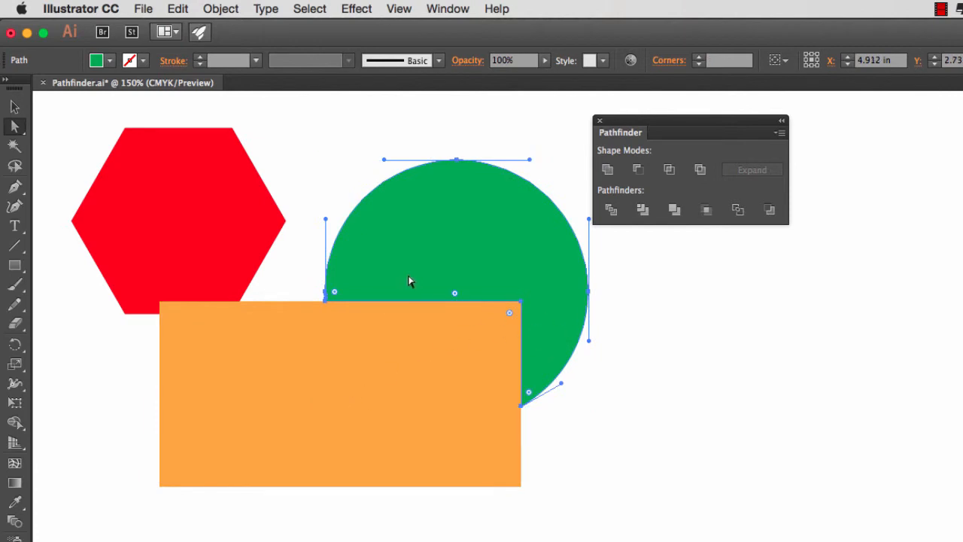
pyautogui.press('super+z')
pyautogui.press('v')
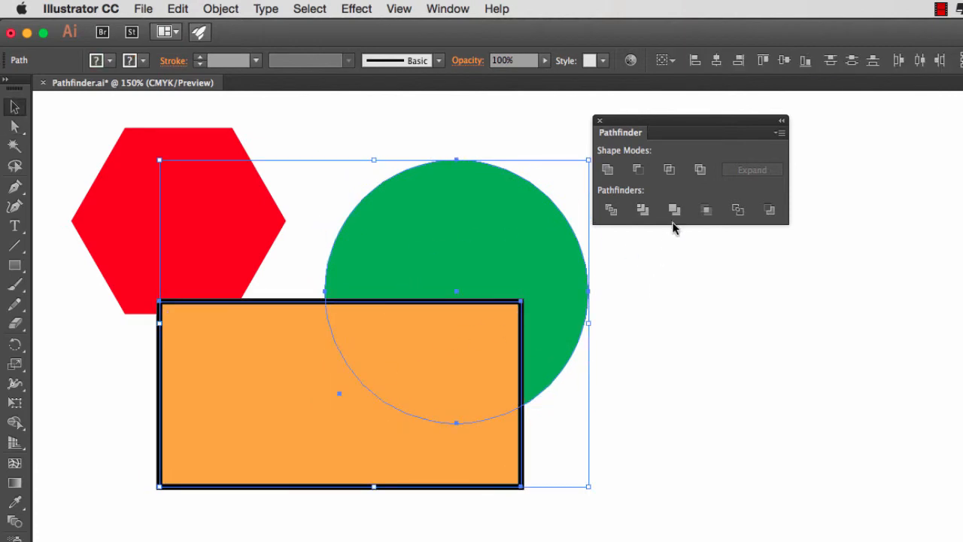
# Step: Try the Merge pathfinder on the circle and rectangle, and undo it
pyautogui.click(675, 210)
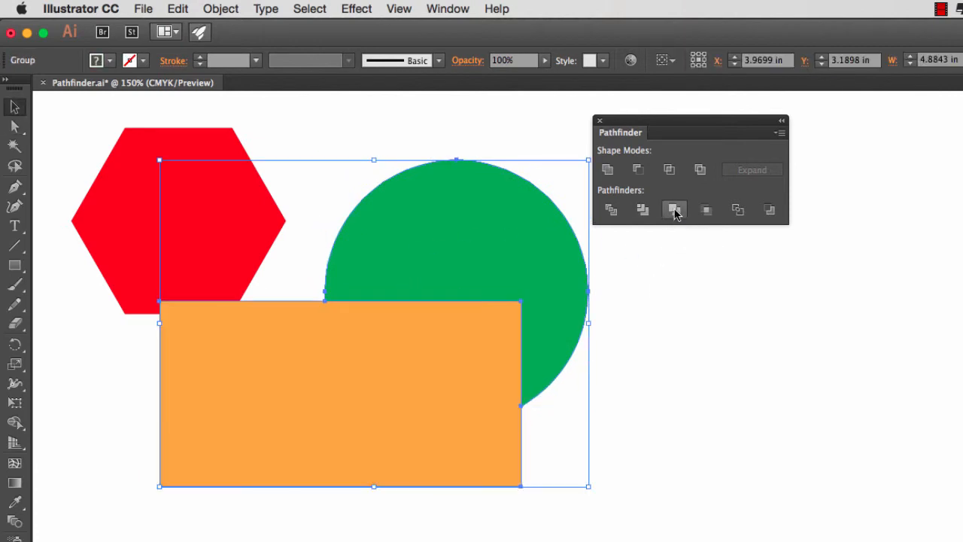
pyautogui.click(650, 271)
pyautogui.click(516, 267)
pyautogui.click(14, 126)
pyautogui.click(426, 122)
pyautogui.press('super+z')
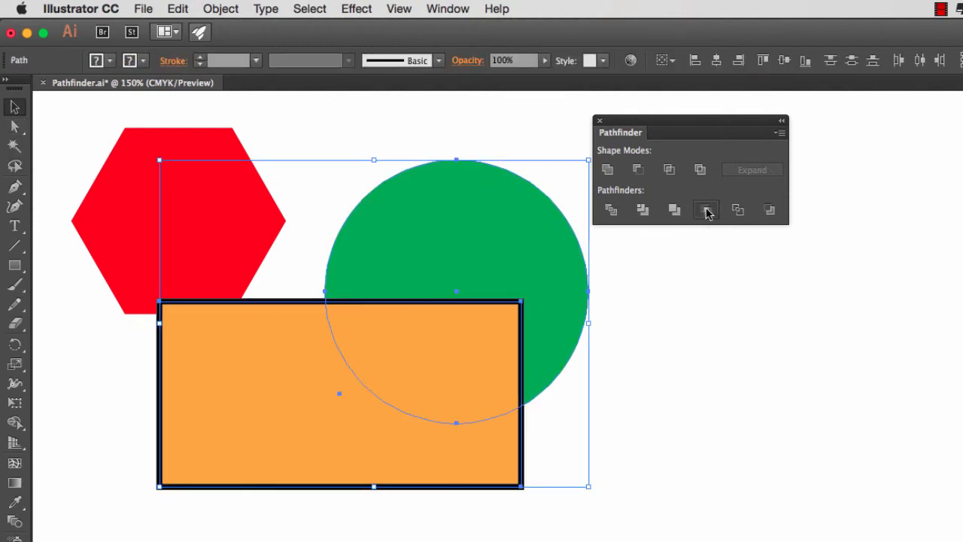
# Step: Apply Crop to the circle and rectangle, deselect the result, and inspect its paths in Outline view
pyautogui.click(706, 210)
pyautogui.click(639, 305)
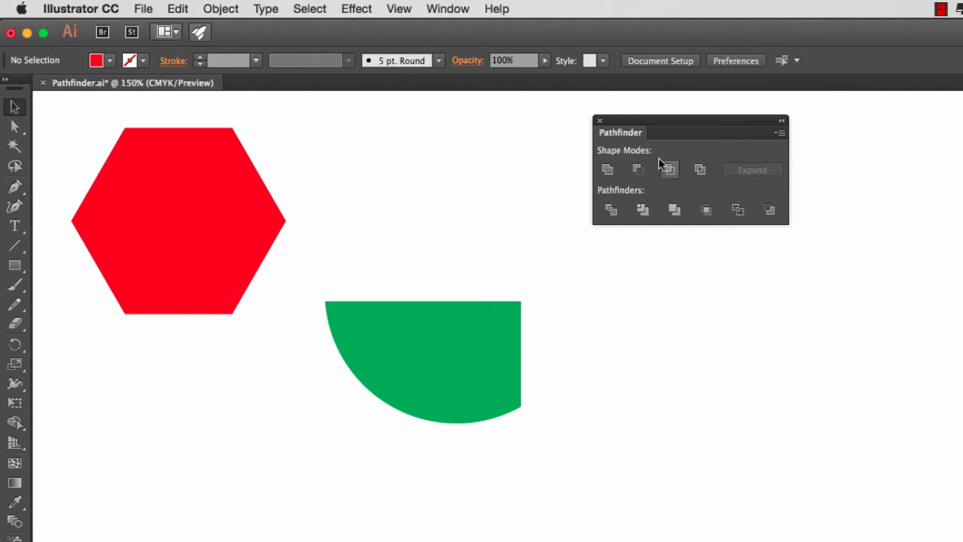
pyautogui.hotkey('ctrl', 'y')
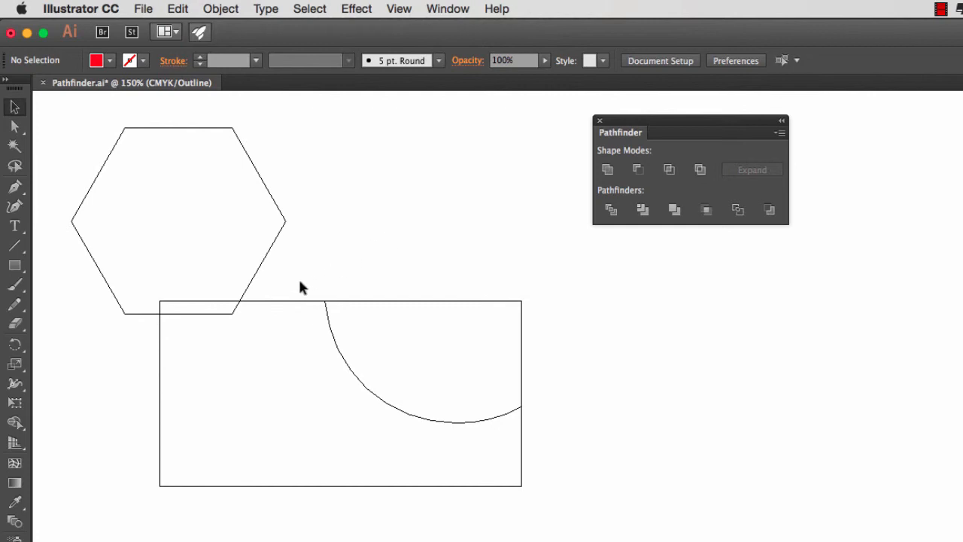
pyautogui.click(290, 301)
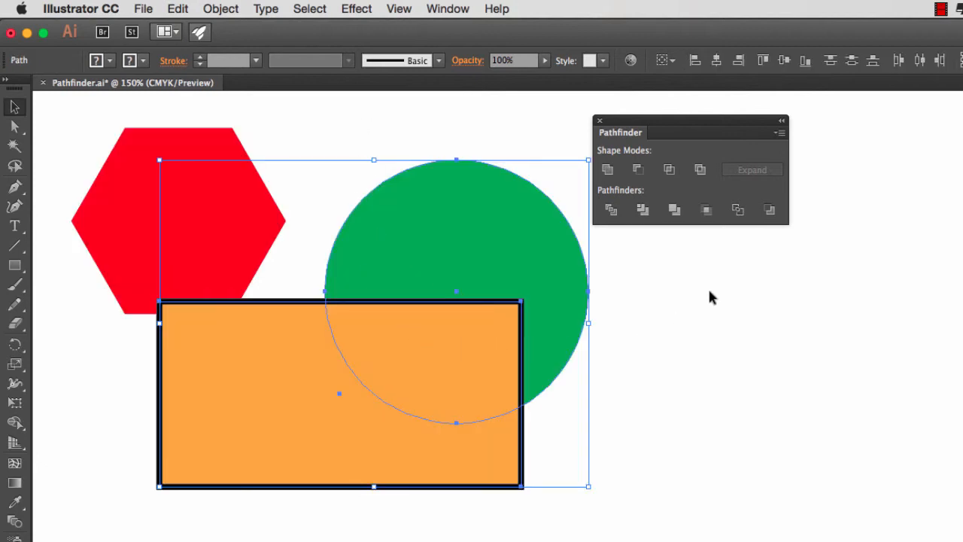
# Step: Try the Outline pathfinder on the circle and rectangle with a 10 pt stroke on the resulting paths, and undo both changes
pyautogui.click(738, 211)
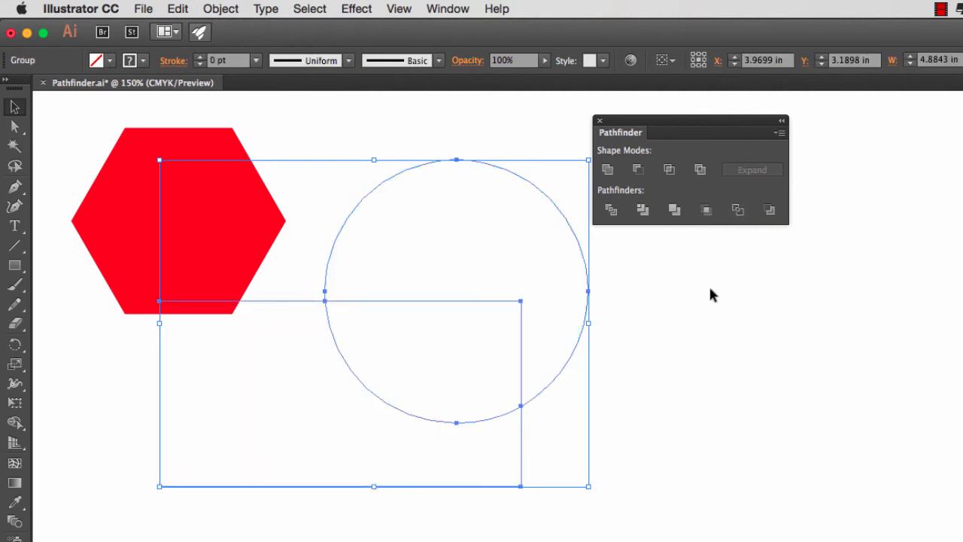
pyautogui.click(701, 305)
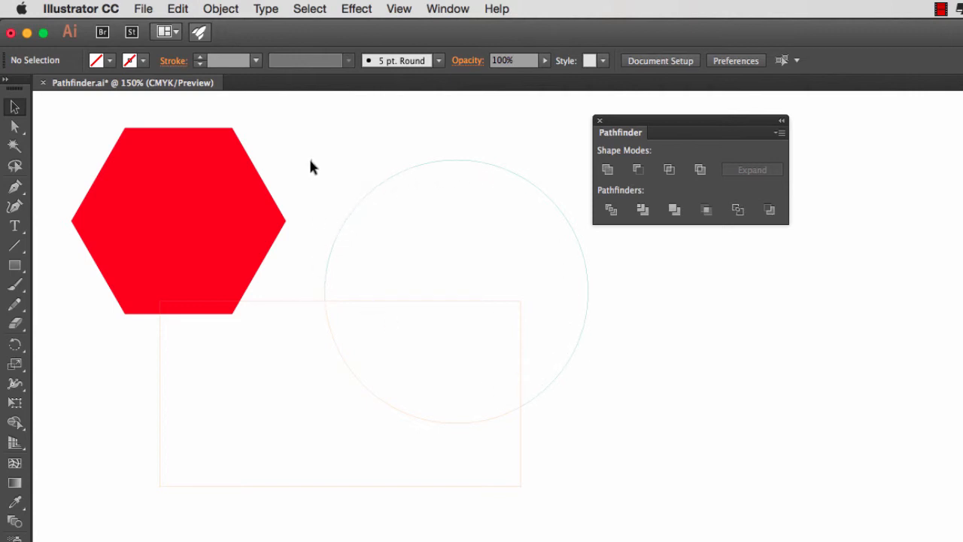
pyautogui.moveTo(310, 160); pyautogui.dragTo(542, 444)
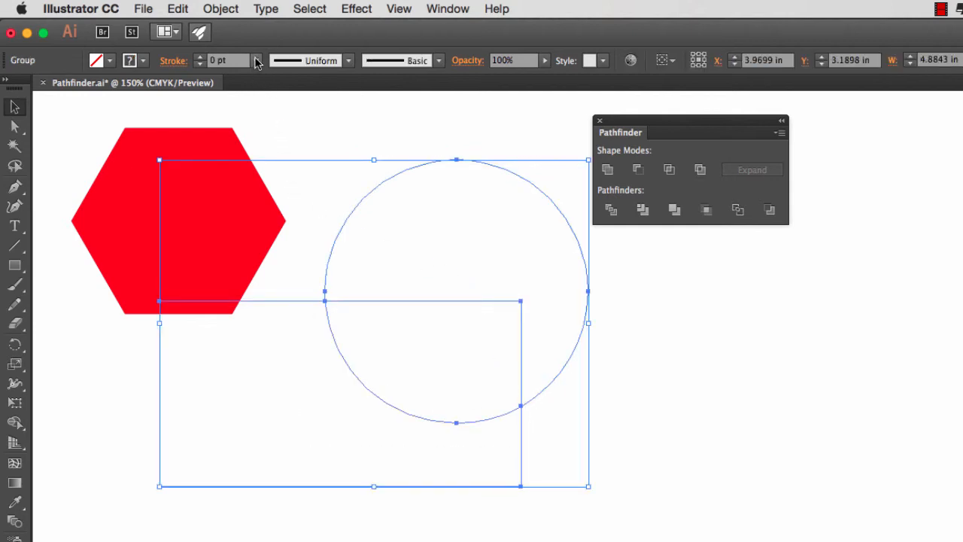
pyautogui.click(255, 61)
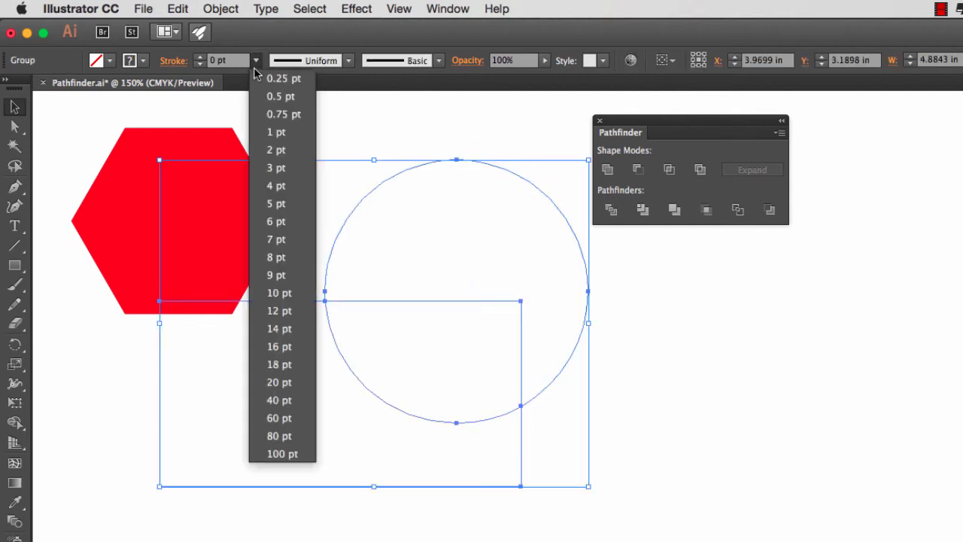
pyautogui.click(281, 293)
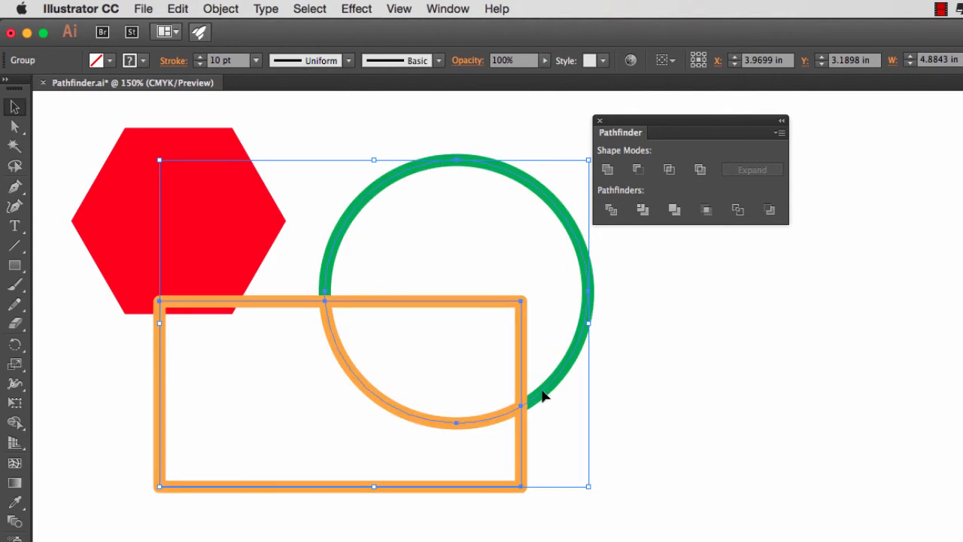
pyautogui.press('super+z')
pyautogui.press('super+z')
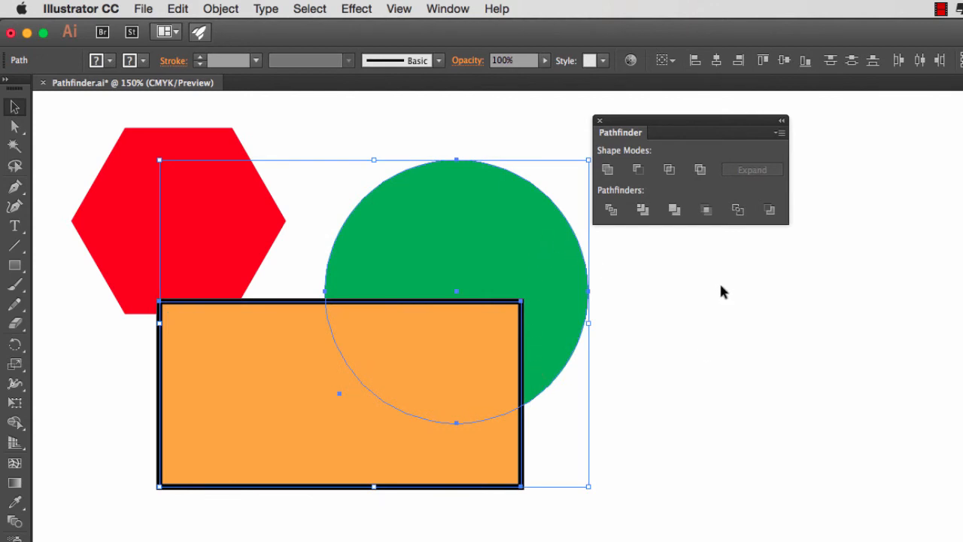
# Step: Try Minus Back and, for comparison, Minus Front on the circle and rectangle, undoing each operation
pyautogui.click(769, 210)
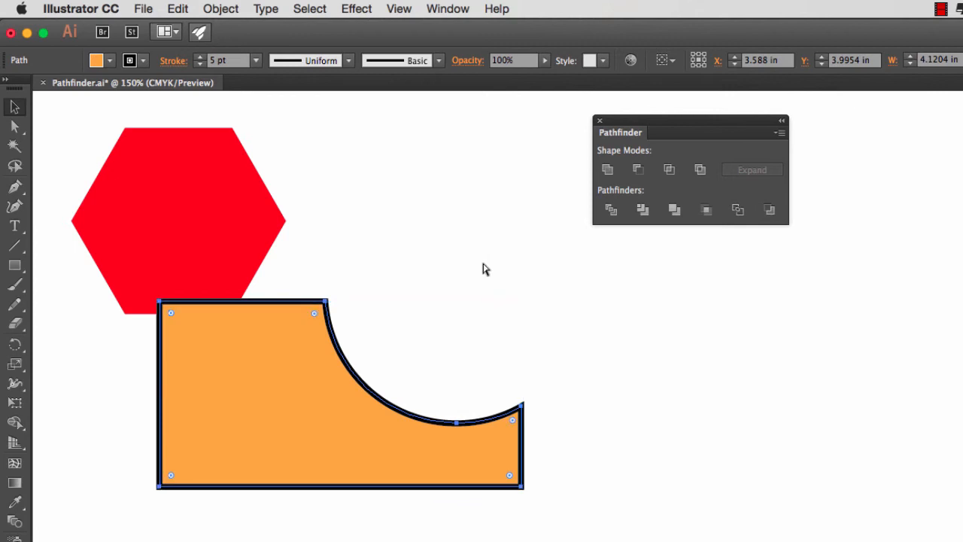
pyautogui.press('super+z')
pyautogui.click(638, 170)
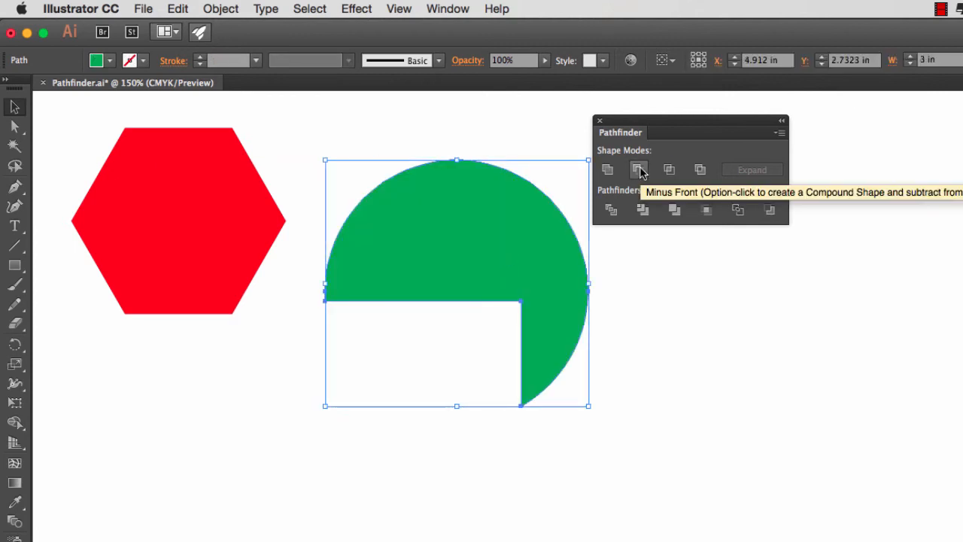
pyautogui.press('super+z')
pyautogui.press('super+z')
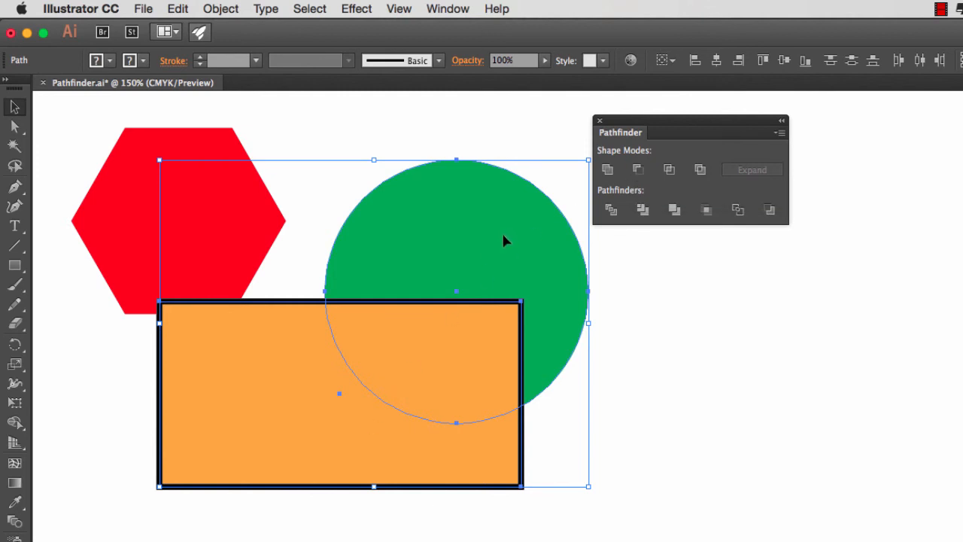
# Step: Try Minus Back on the circle and rectangle once more, undo it, and deselect all shapes
pyautogui.click(770, 210)
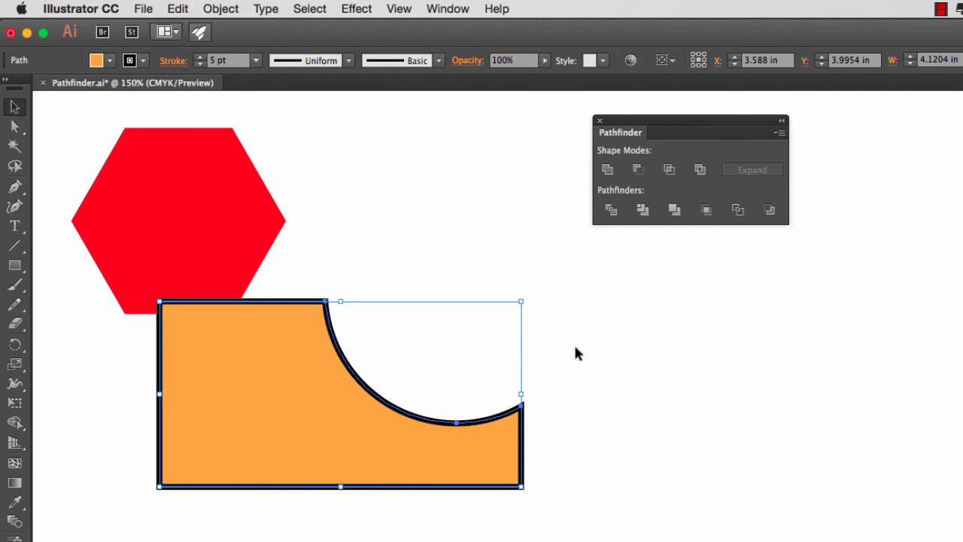
pyautogui.press('super+z')
pyautogui.press('super+z')
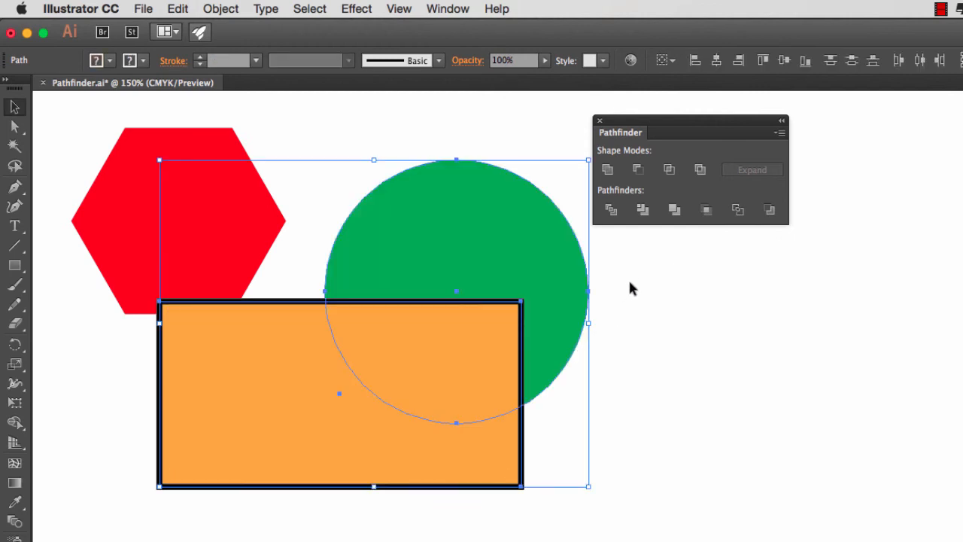
pyautogui.click(629, 289)
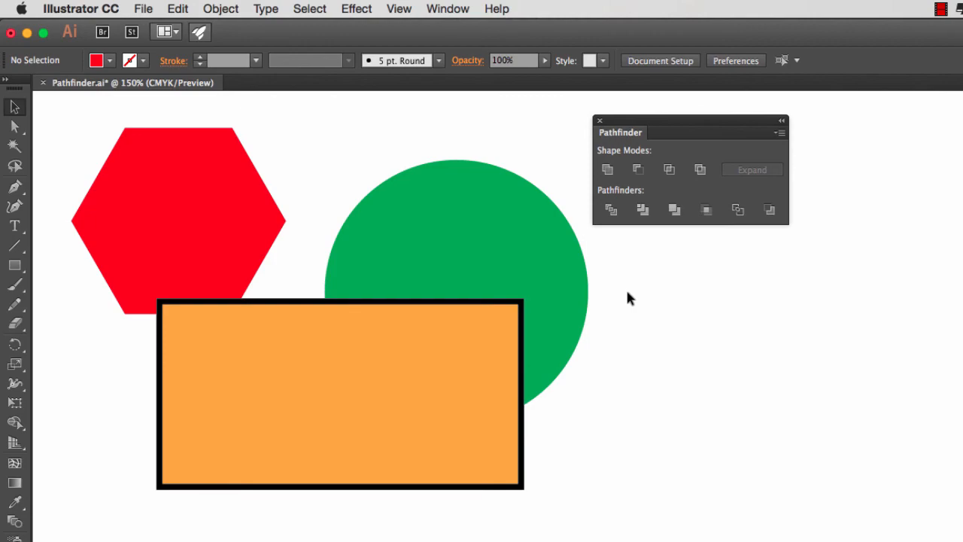